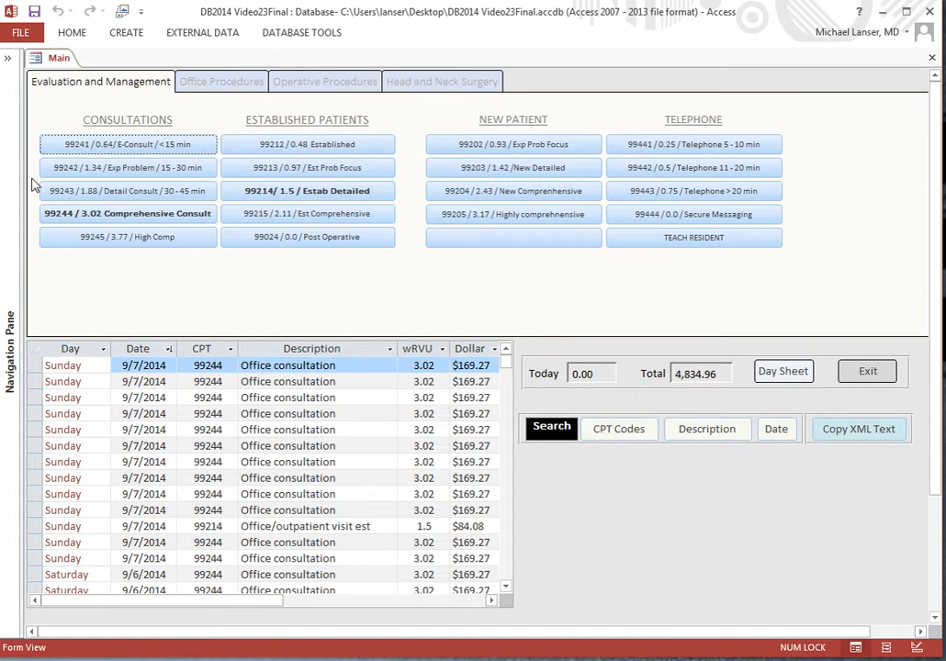
- Look over the database's tables, queries, forms, reports and macros
click(9, 58)
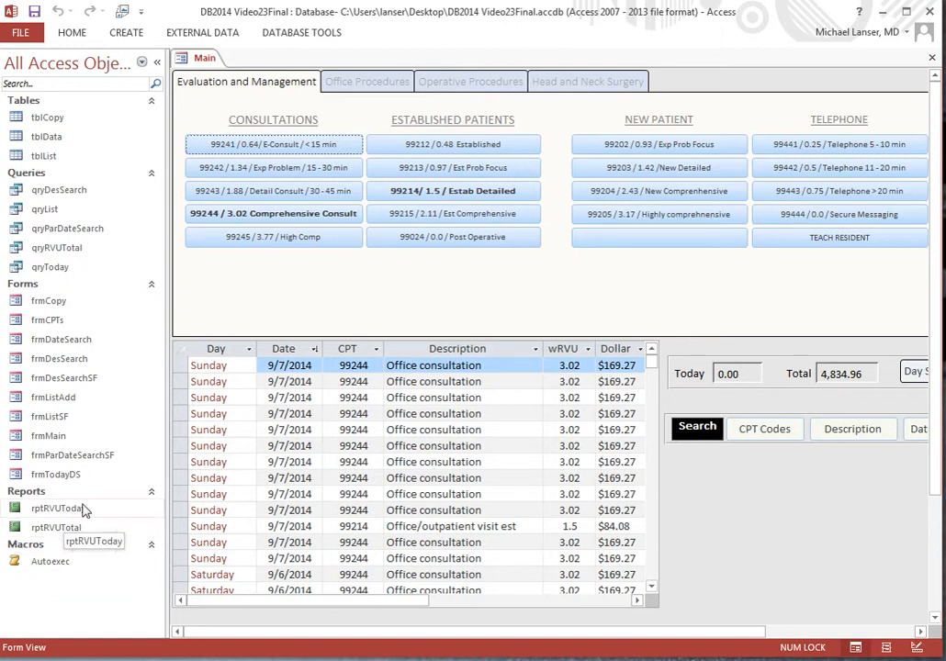
click(157, 62)
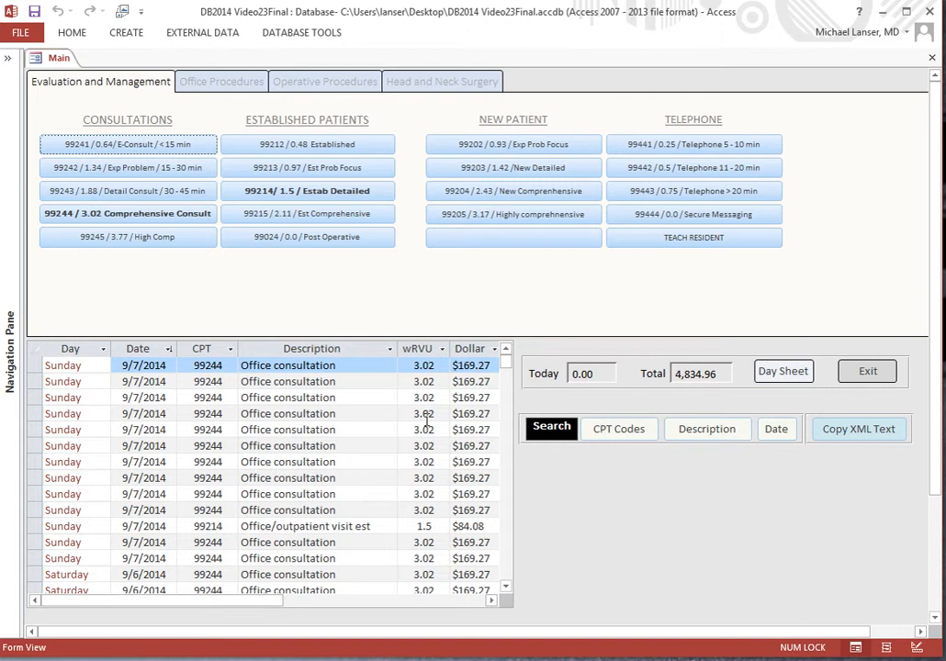
- Log a 99244 comprehensive consult and check the entry on the Day Sheet
click(141, 216)
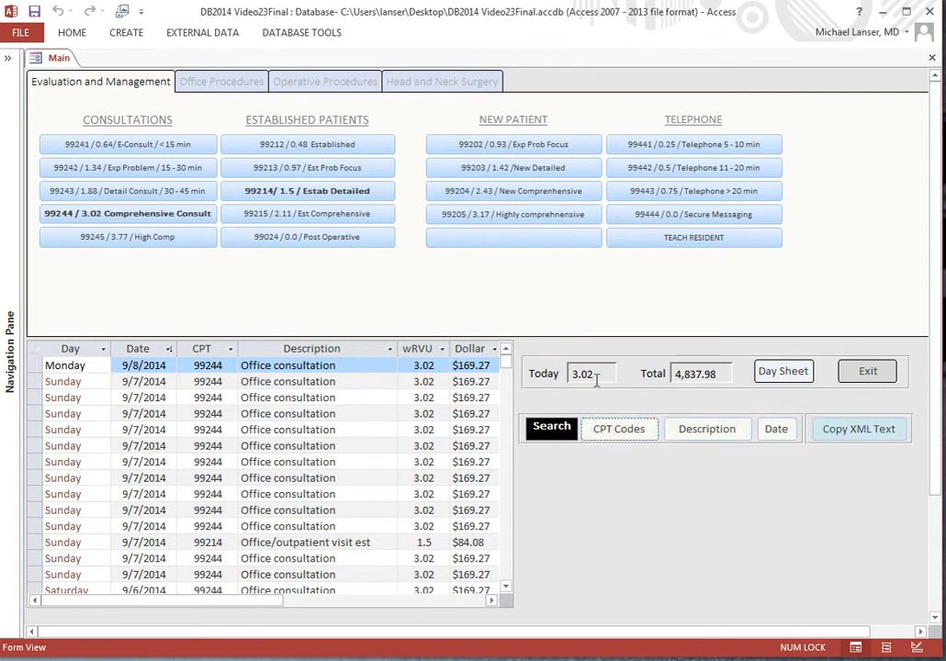
click(784, 372)
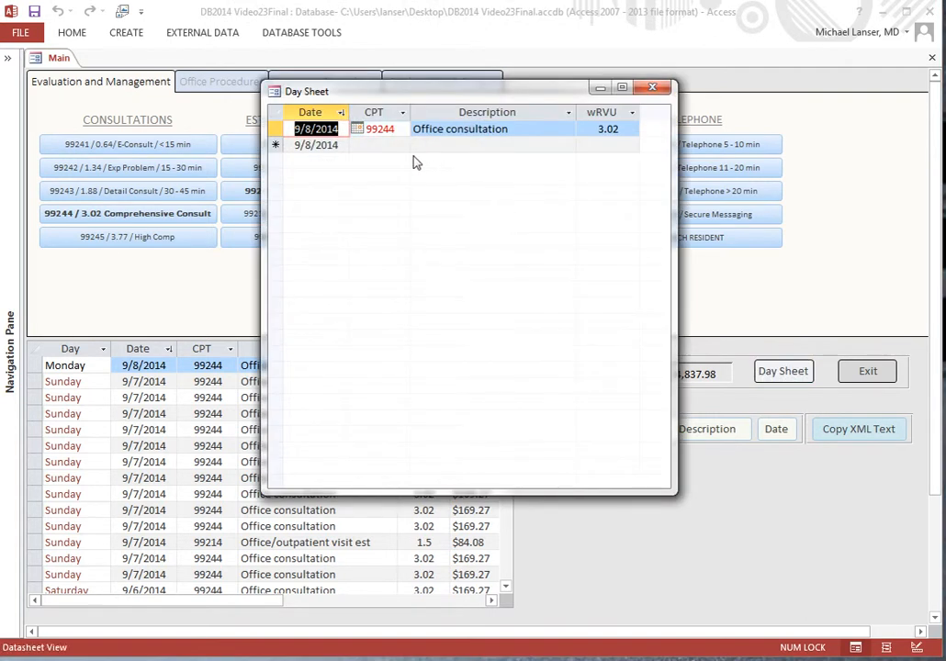
click(653, 87)
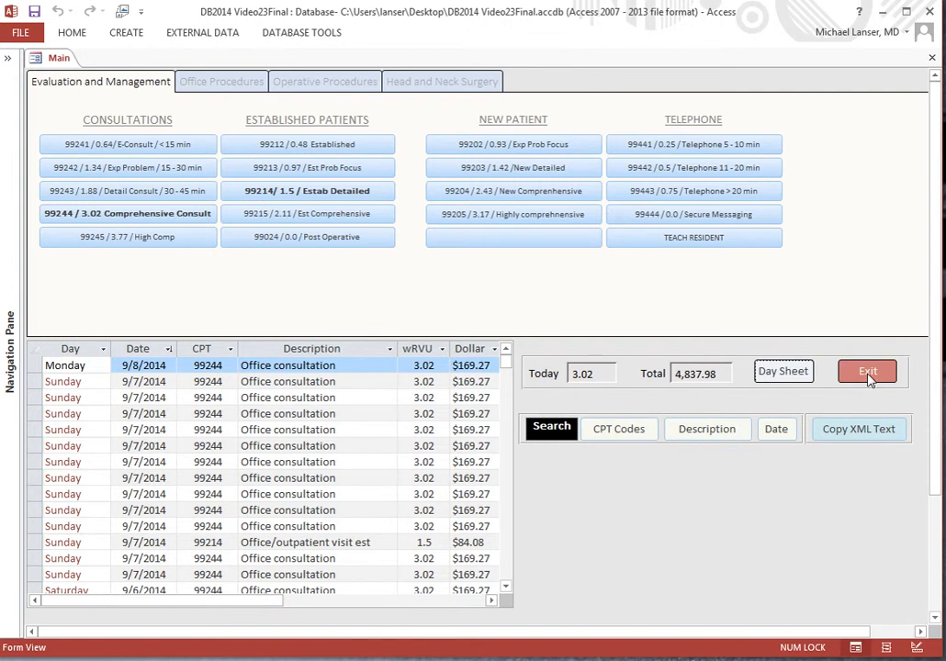
- Inspect the embedded macro behind the On Click event of the main form's Exit button
right_click(53, 60)
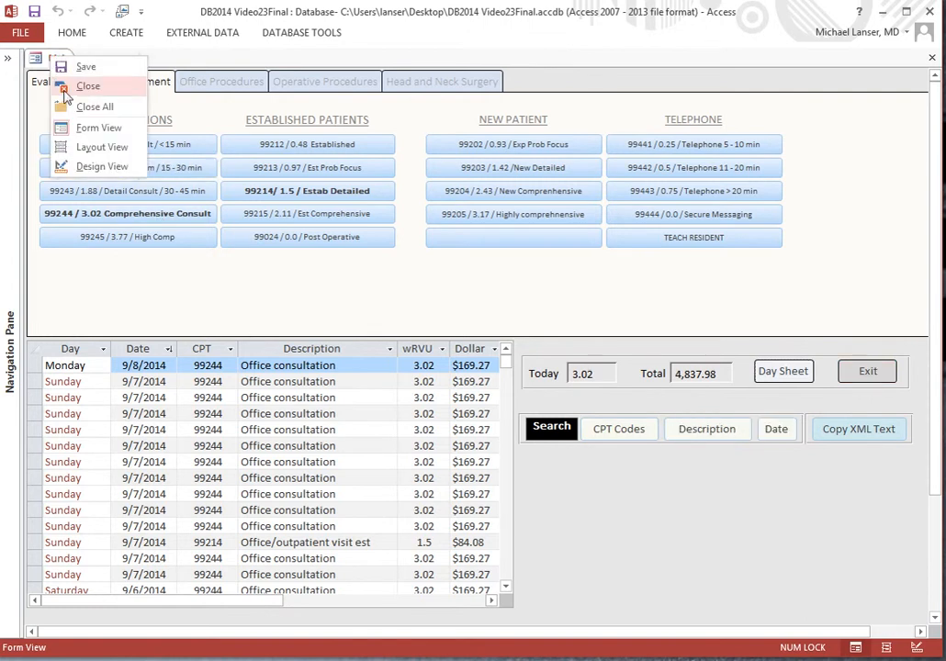
click(92, 169)
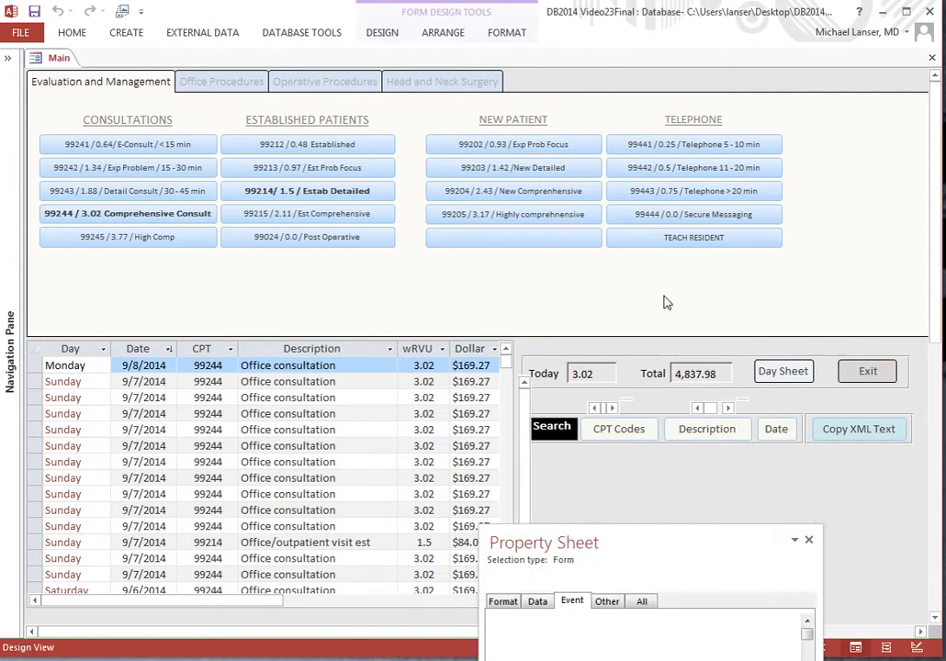
click(879, 409)
right_click(879, 405)
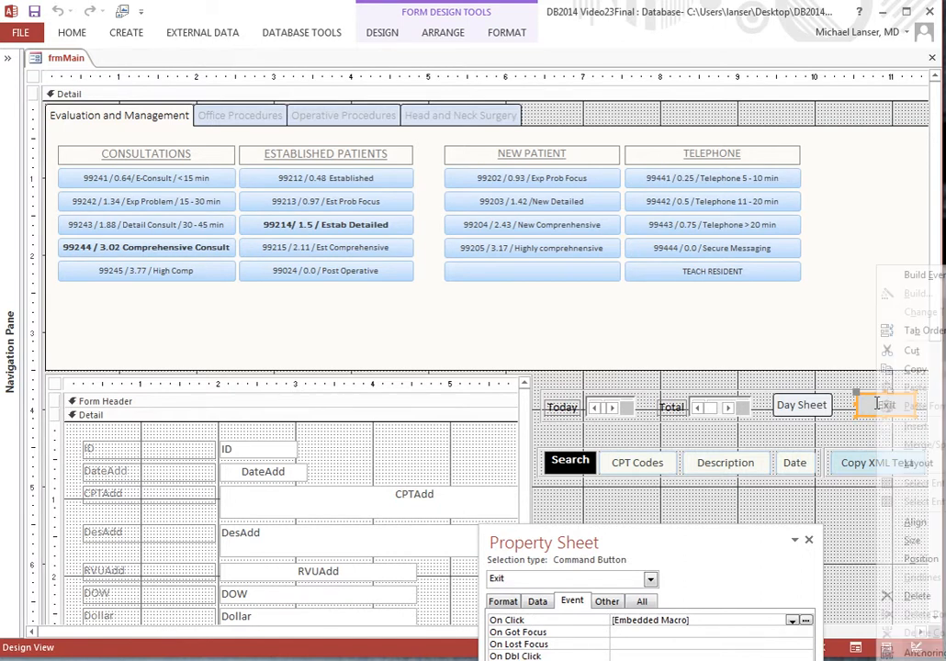
click(709, 571)
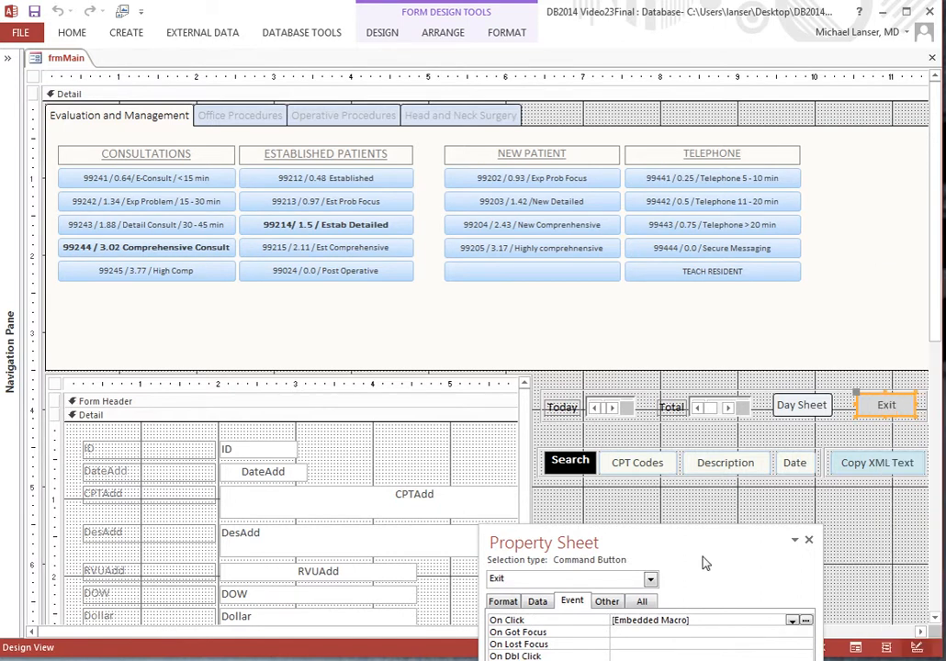
drag(636, 543, 593, 222)
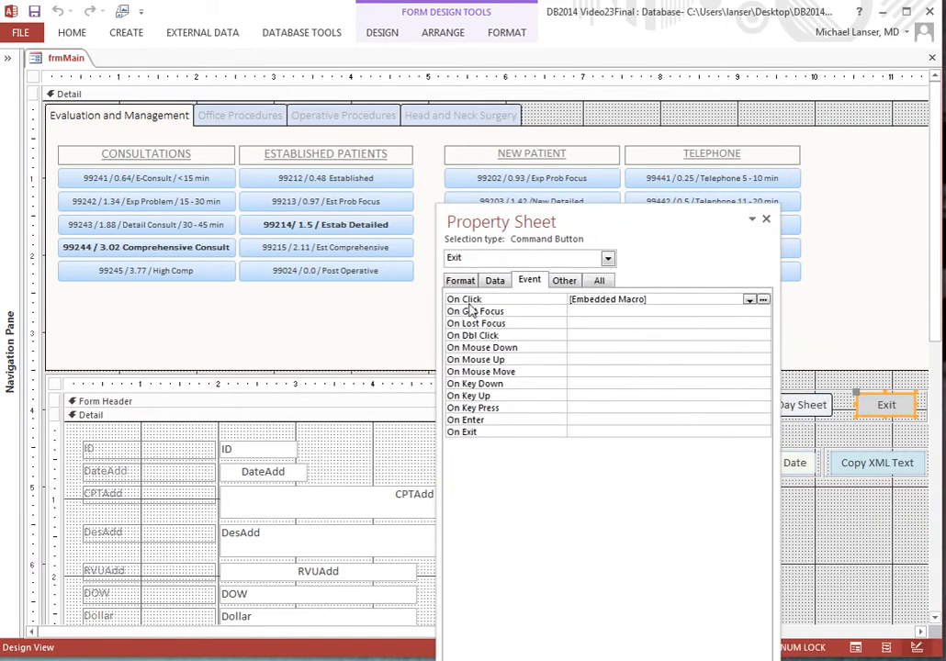
click(768, 300)
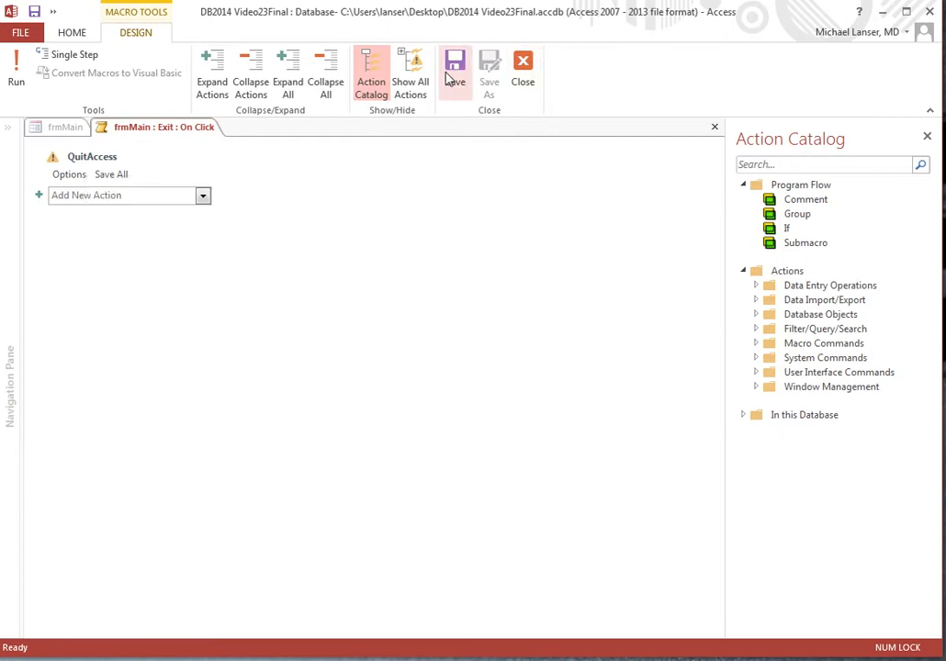
click(517, 83)
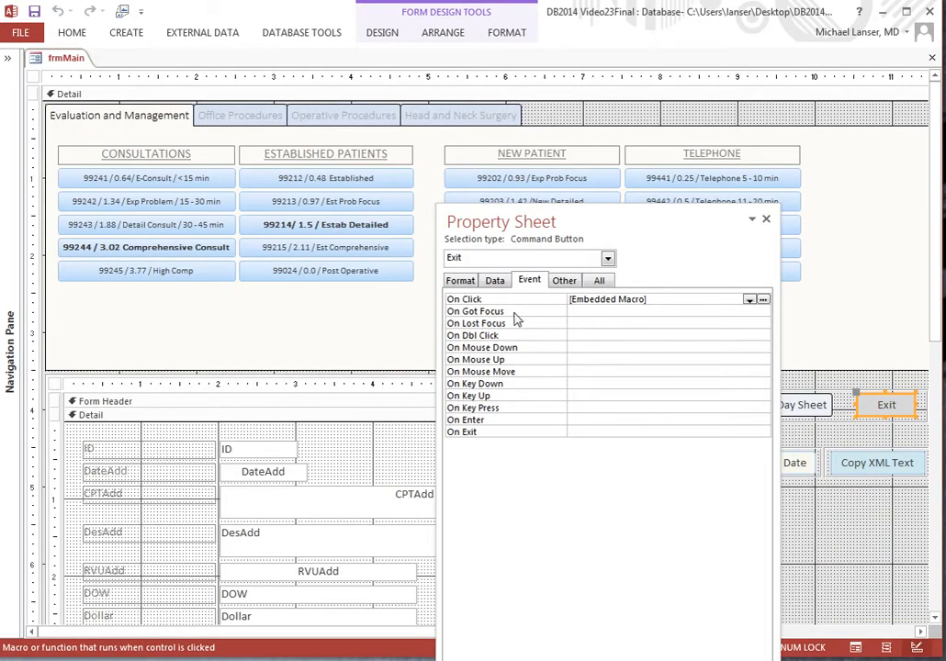
- Save frmMain and return it to Form View
click(767, 221)
right_click(69, 59)
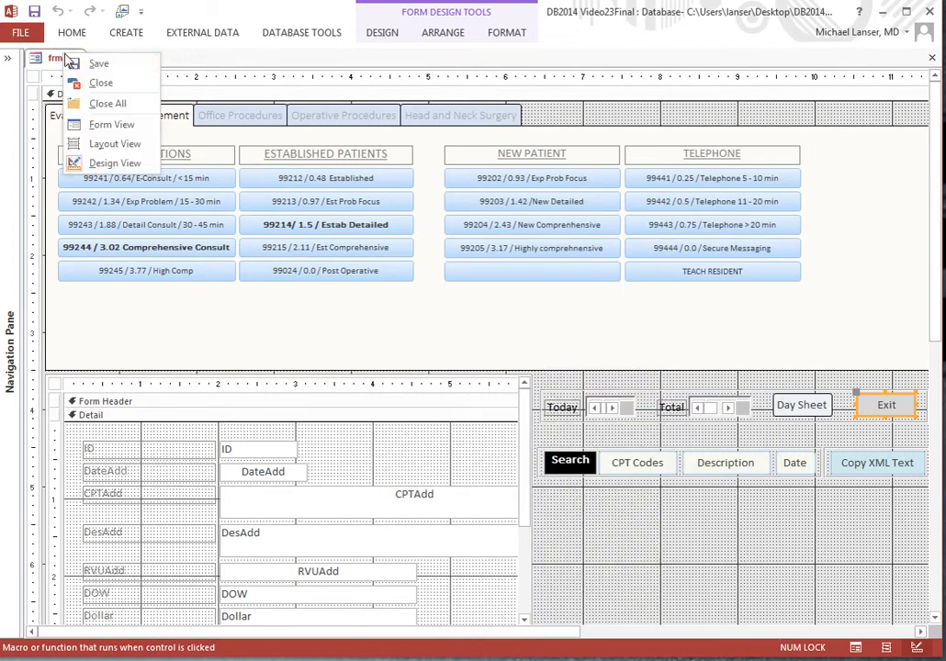
click(104, 64)
right_click(71, 57)
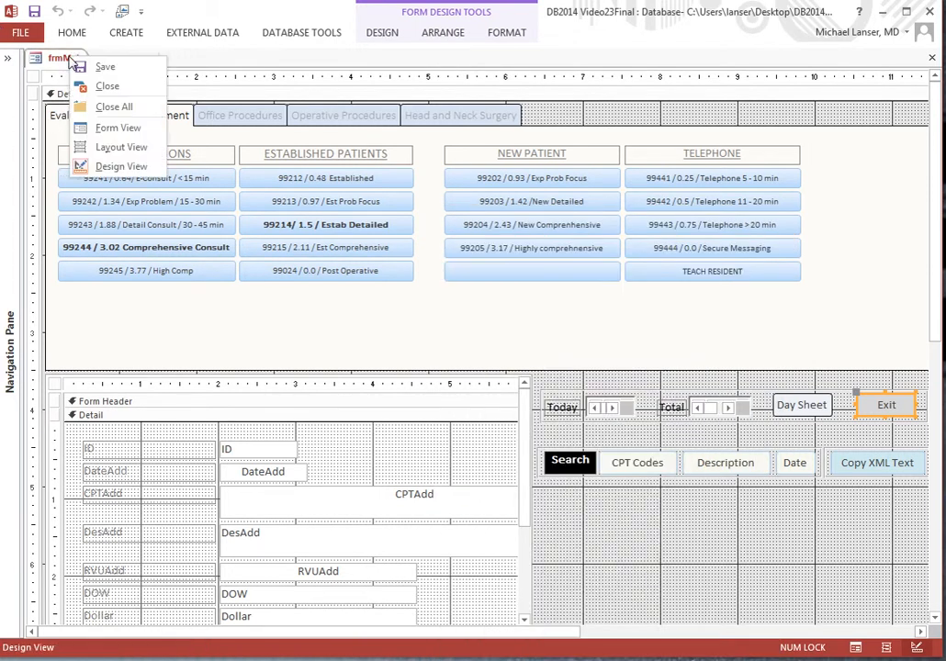
click(118, 127)
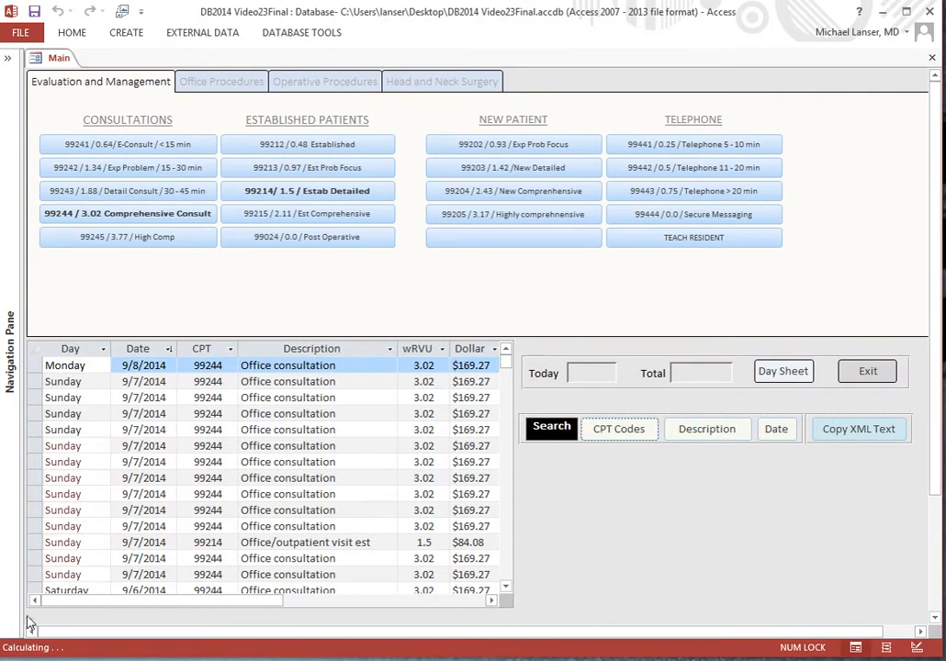
- Locate the Autoexec macro among the database objects and save the Main form
click(8, 58)
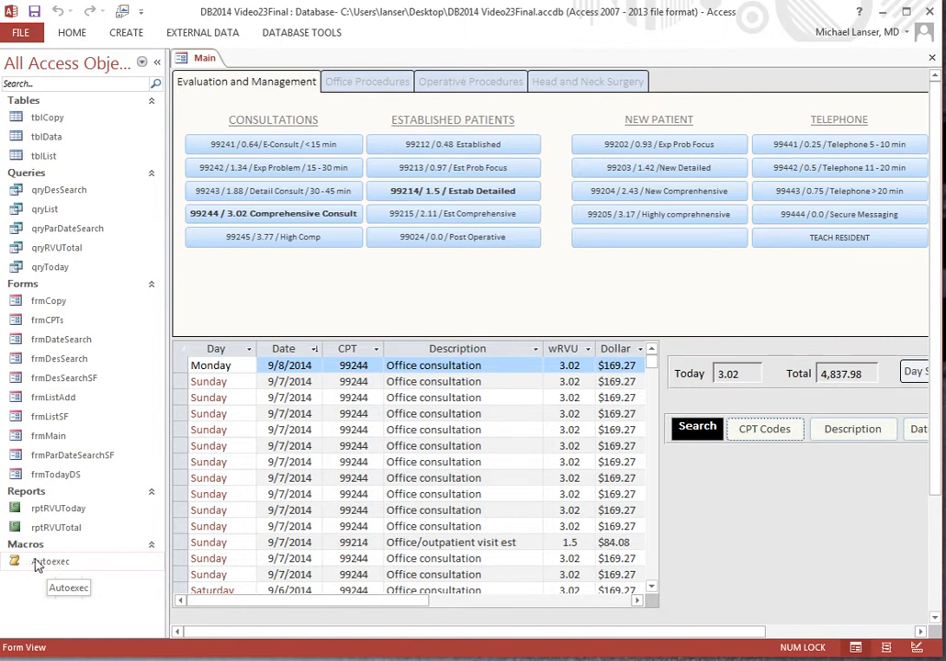
click(156, 63)
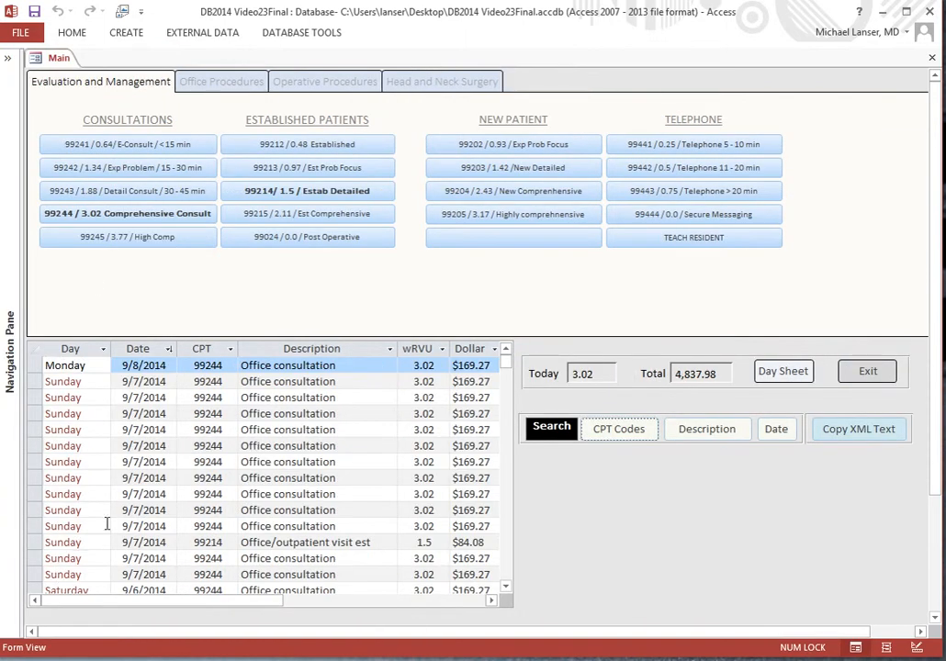
right_click(59, 57)
click(95, 71)
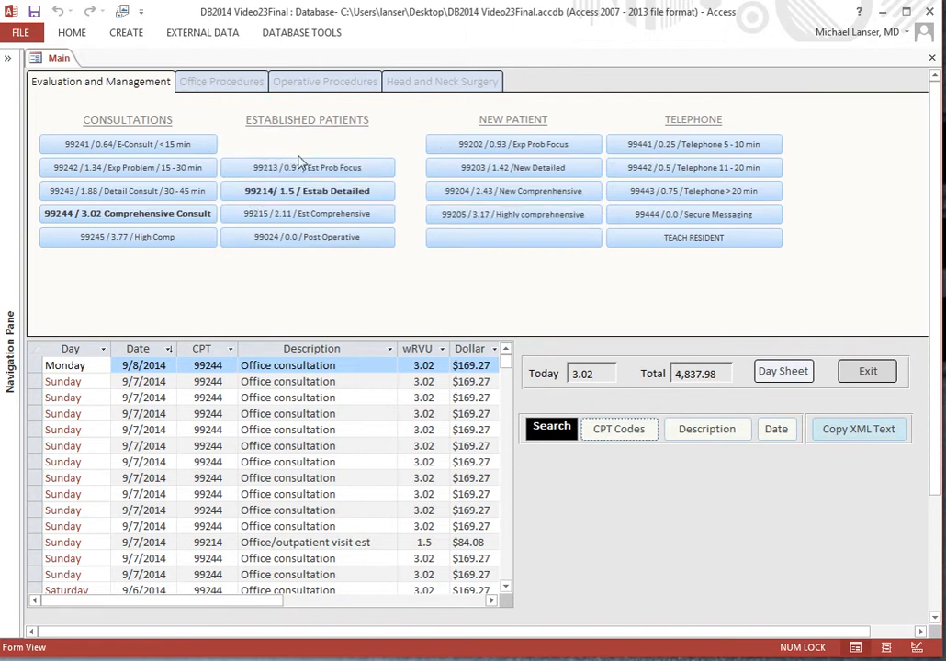
- Look through the form's Office Procedures, Operative Procedures and Head and Neck Surgery pages and return to Evaluation and Management
click(240, 82)
click(325, 82)
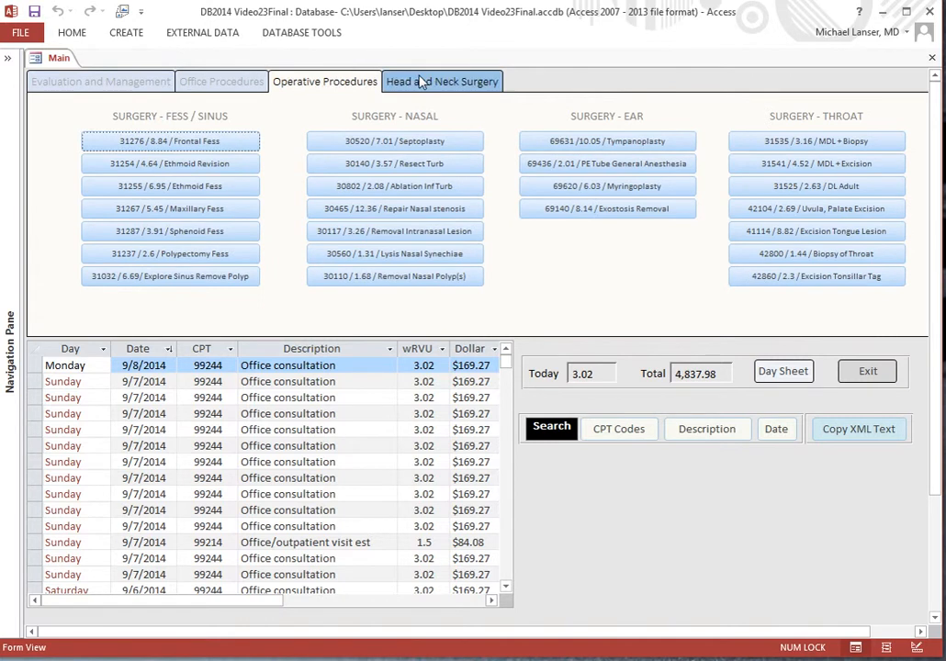
click(450, 82)
click(345, 84)
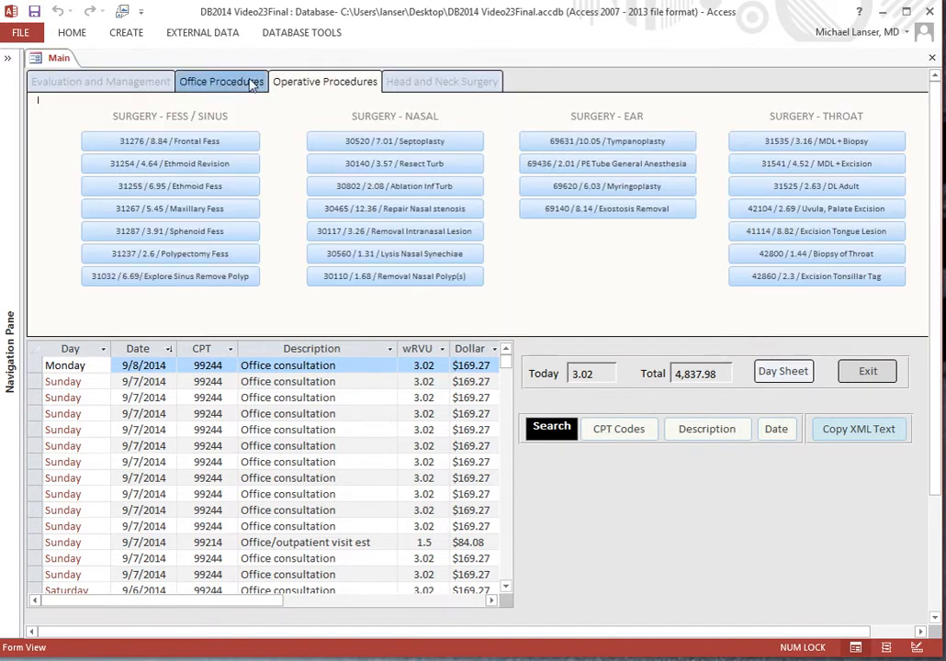
click(246, 82)
click(134, 83)
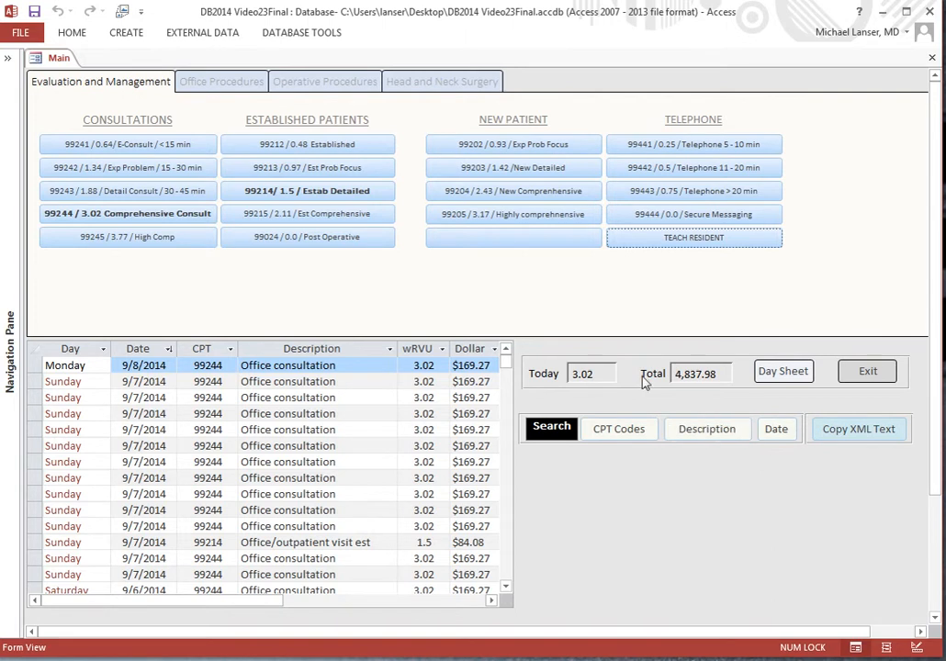
- Show the Office Procedures page in Layout View and return the form to Form View
right_click(58, 58)
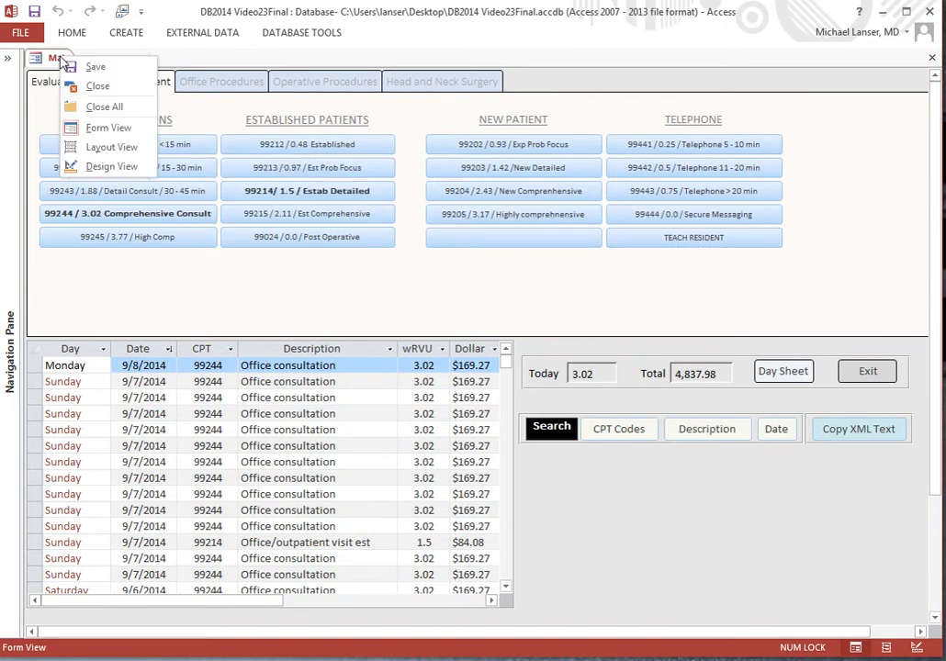
click(91, 147)
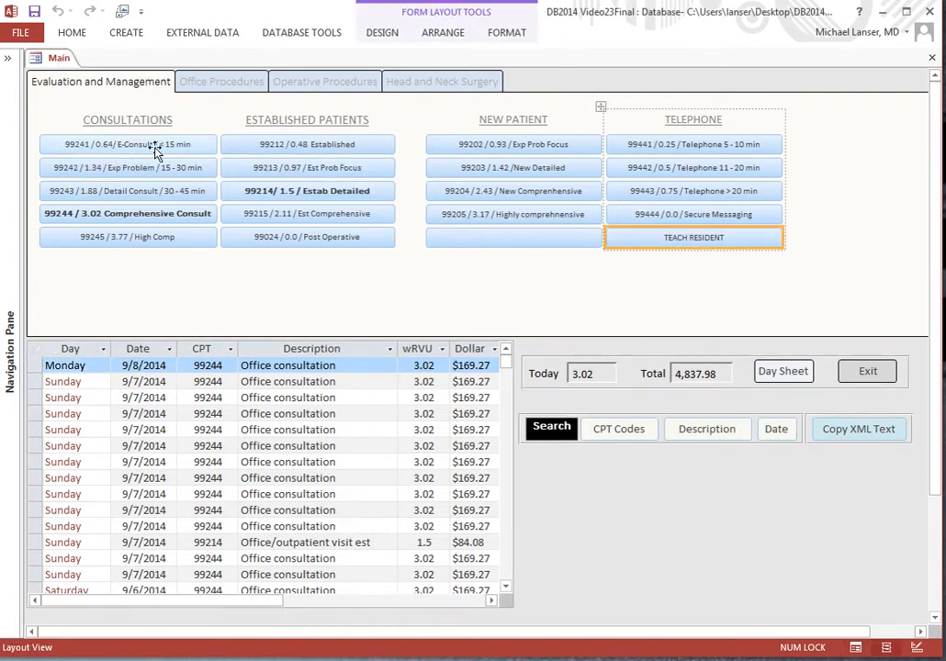
click(244, 84)
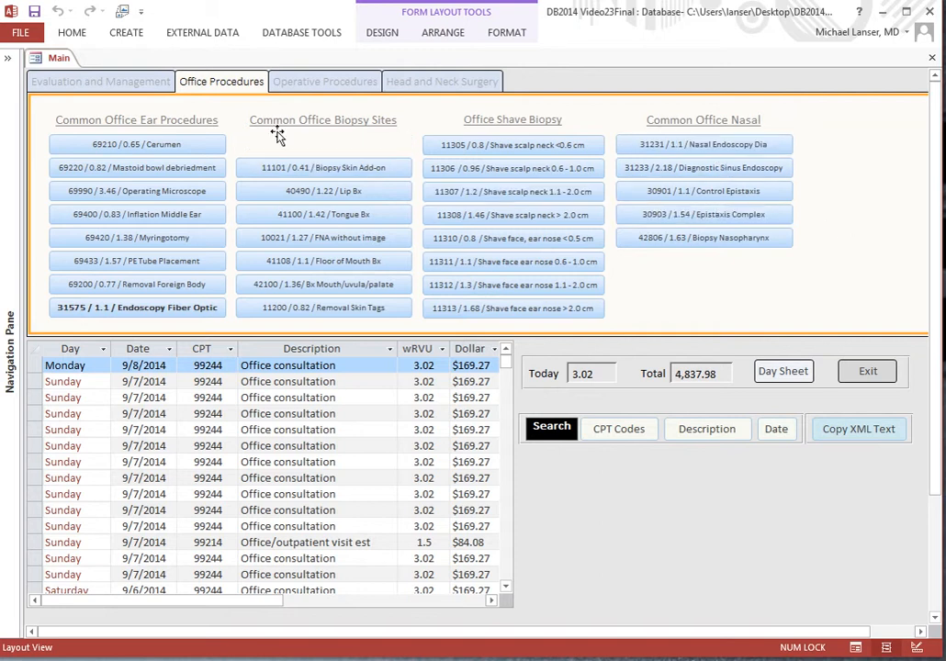
right_click(60, 58)
click(62, 57)
right_click(63, 59)
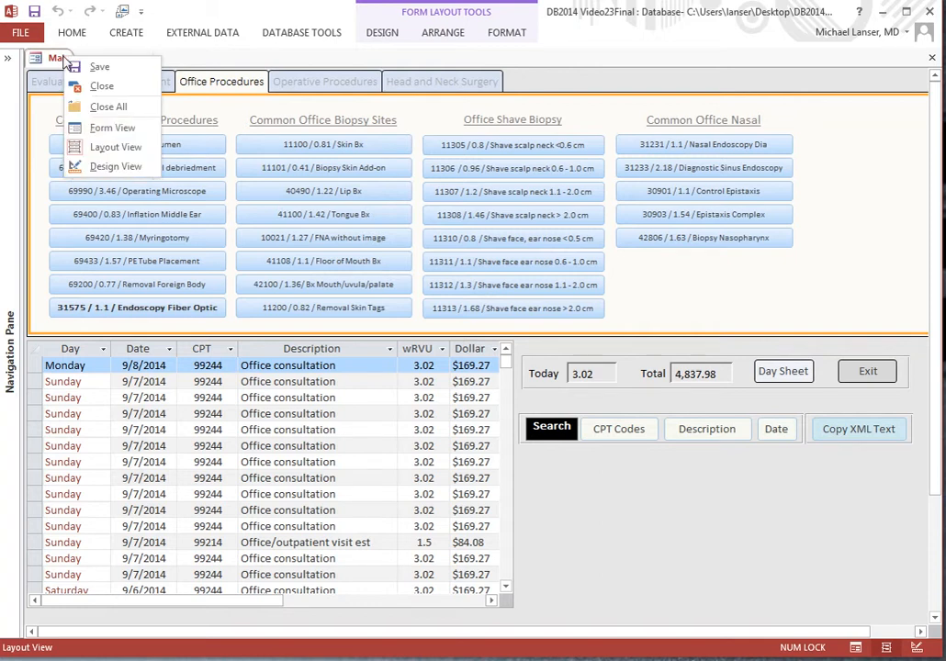
click(103, 128)
- Copy the Office Procedures macro XML from the Copy Code form and return to the main form
click(842, 431)
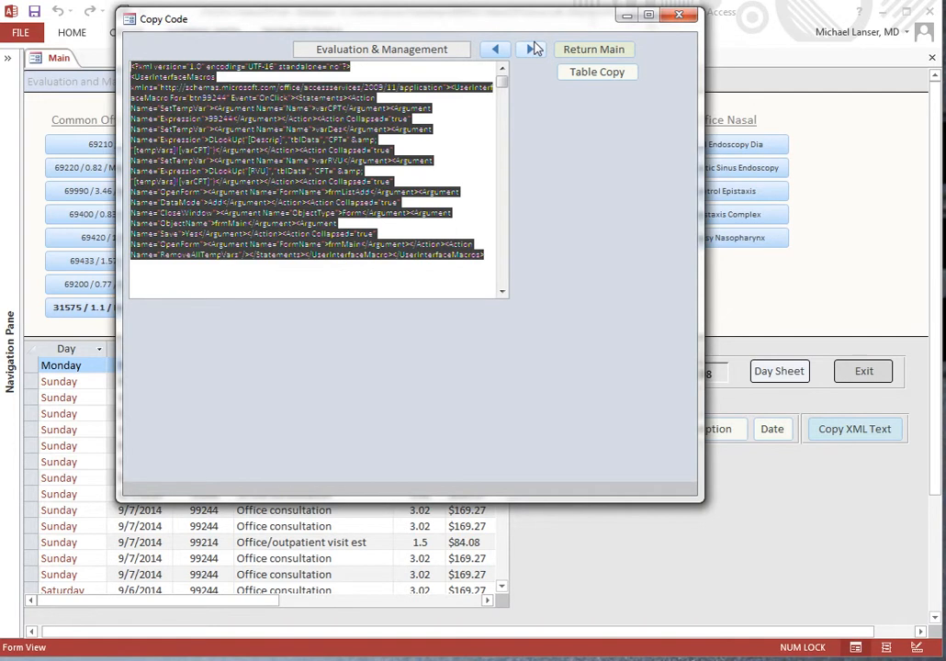
drag(488, 21, 499, 211)
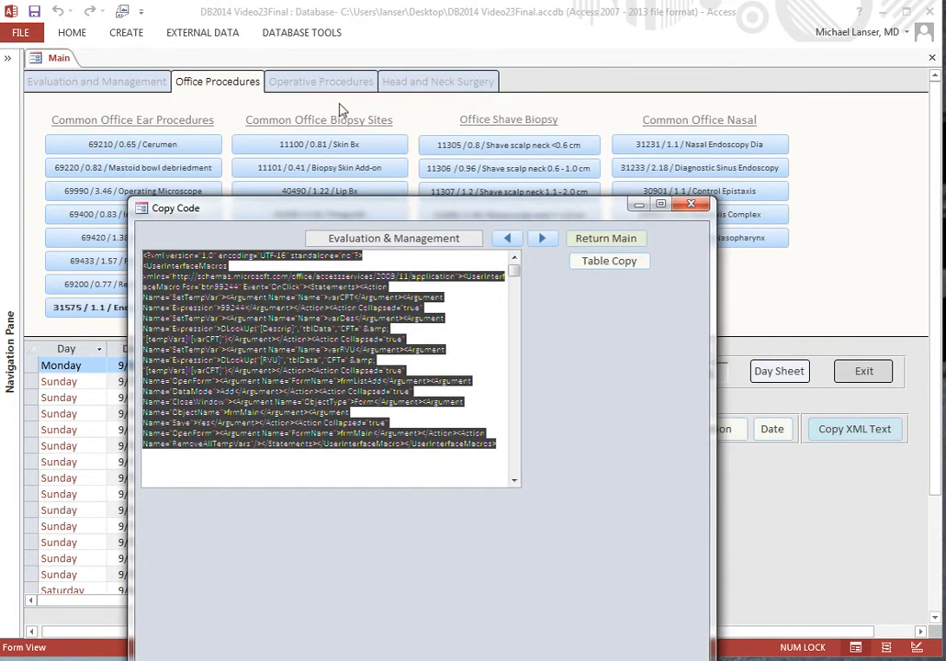
click(542, 238)
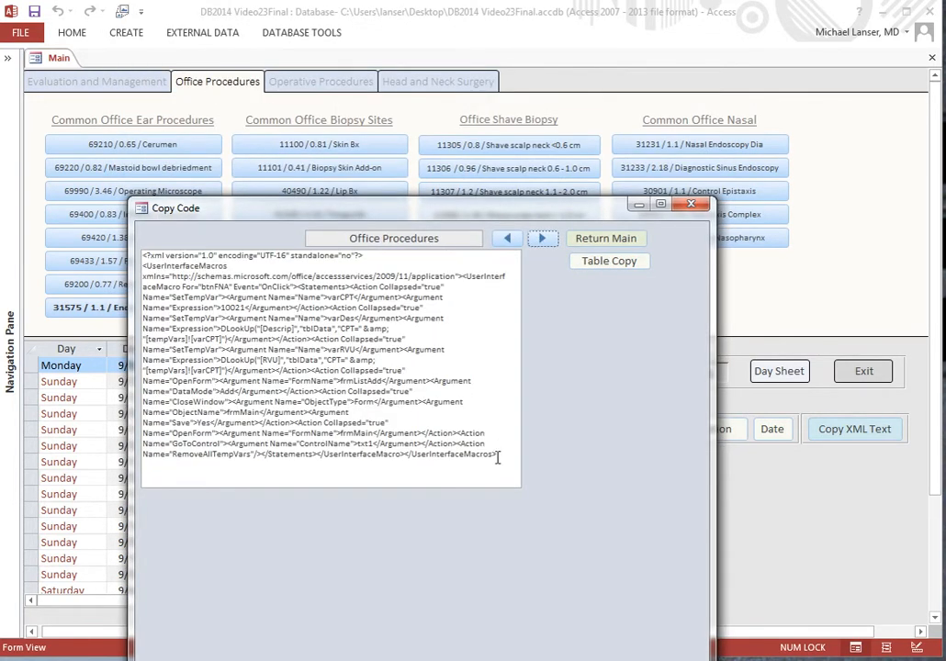
drag(497, 457, 96, 198)
right_click(238, 274)
click(264, 310)
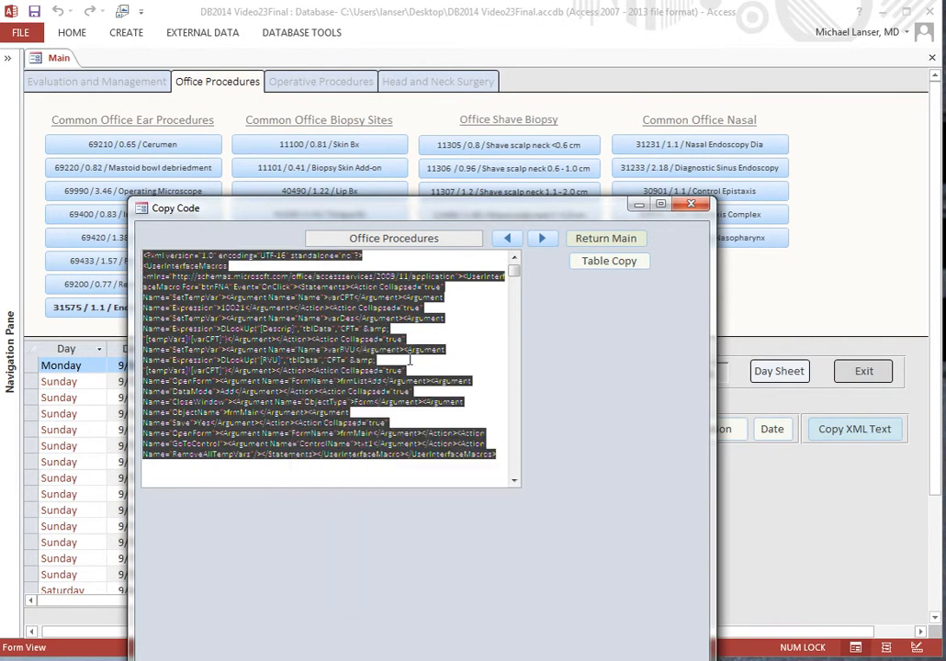
click(577, 240)
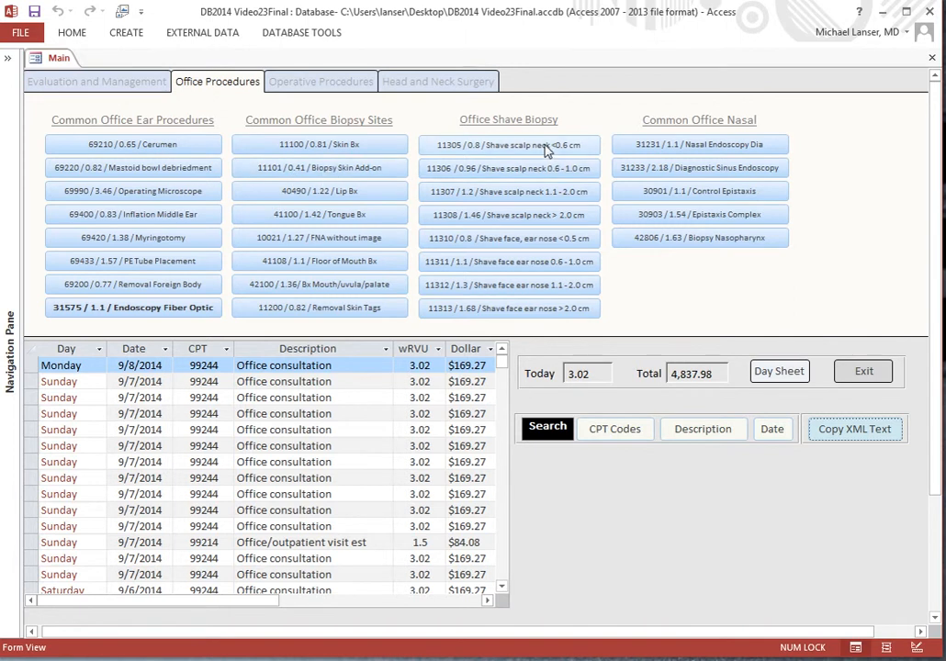
- Switch the Main form to Layout View and show the property sheet for the 11305 Office Shave Biopsy button beside the form
right_click(55, 60)
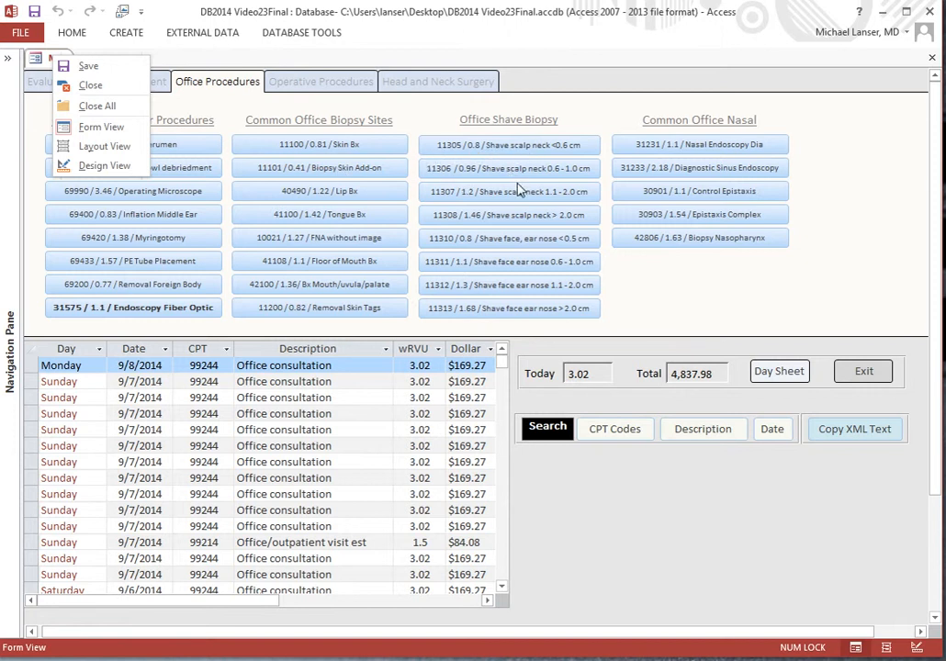
click(101, 146)
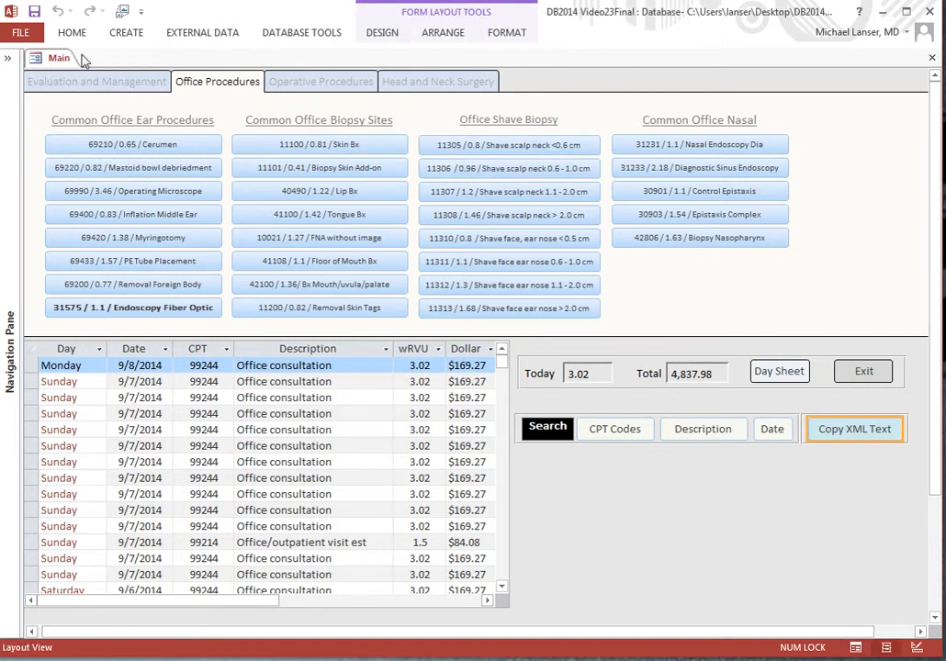
right_click(50, 57)
click(92, 146)
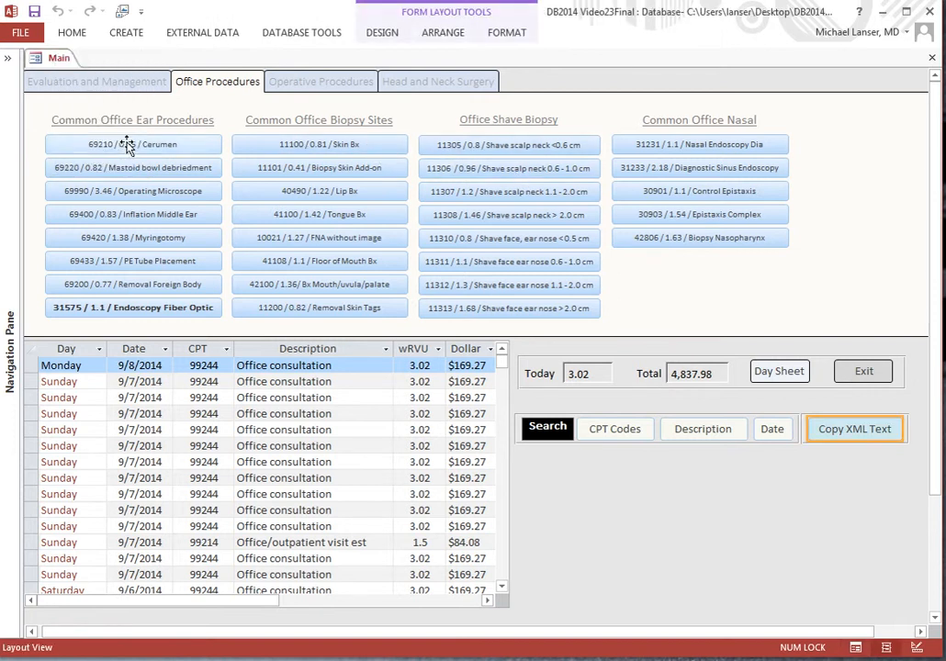
click(475, 144)
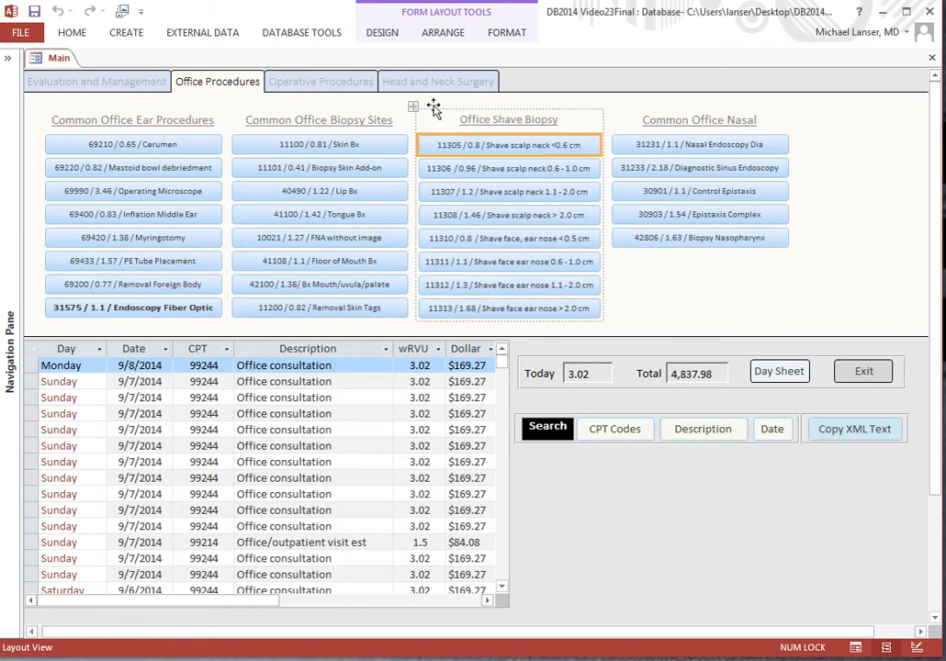
click(382, 33)
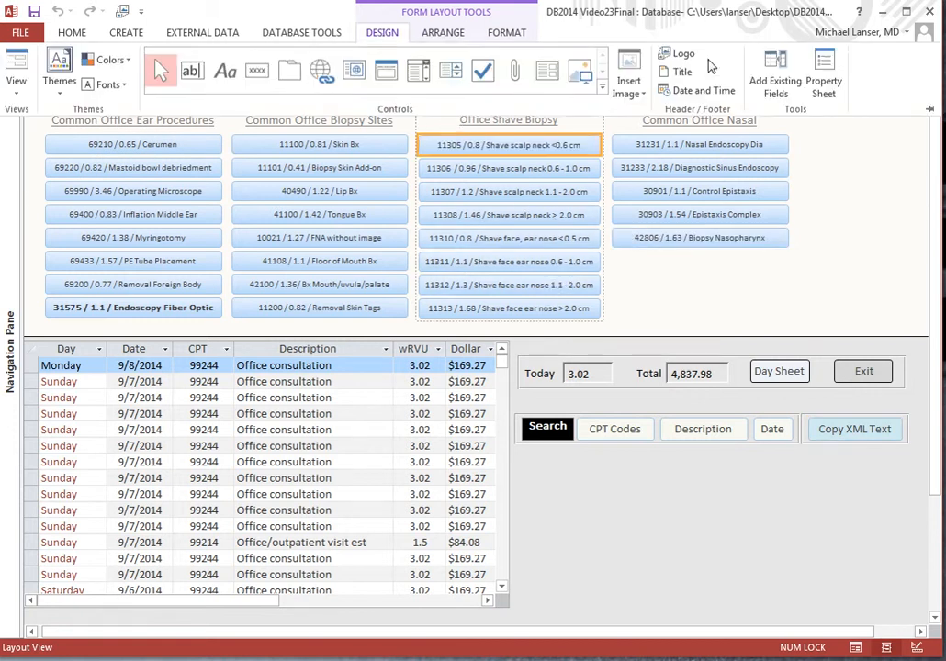
click(823, 83)
click(562, 227)
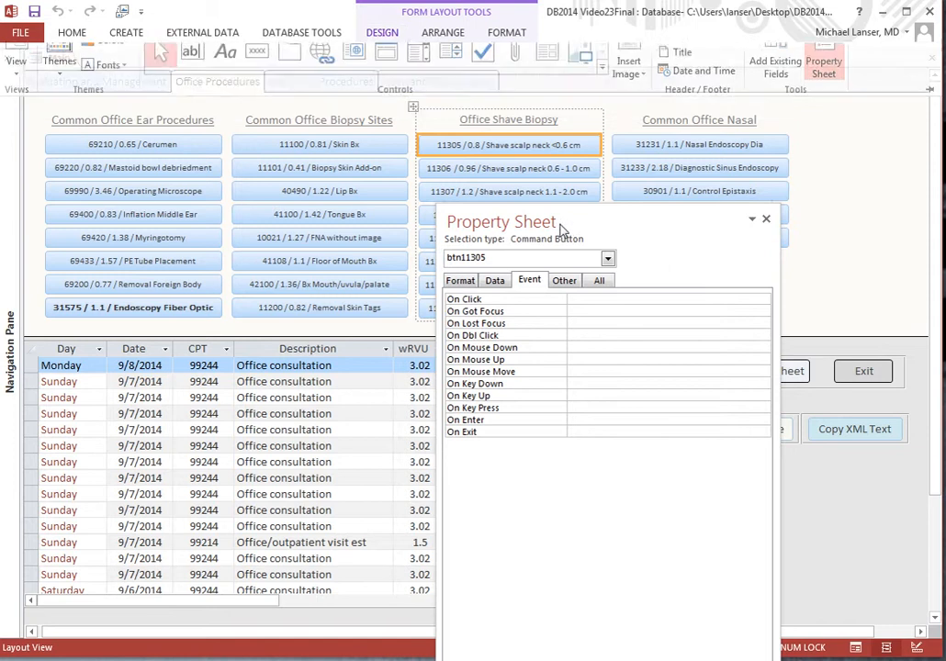
drag(583, 220, 720, 140)
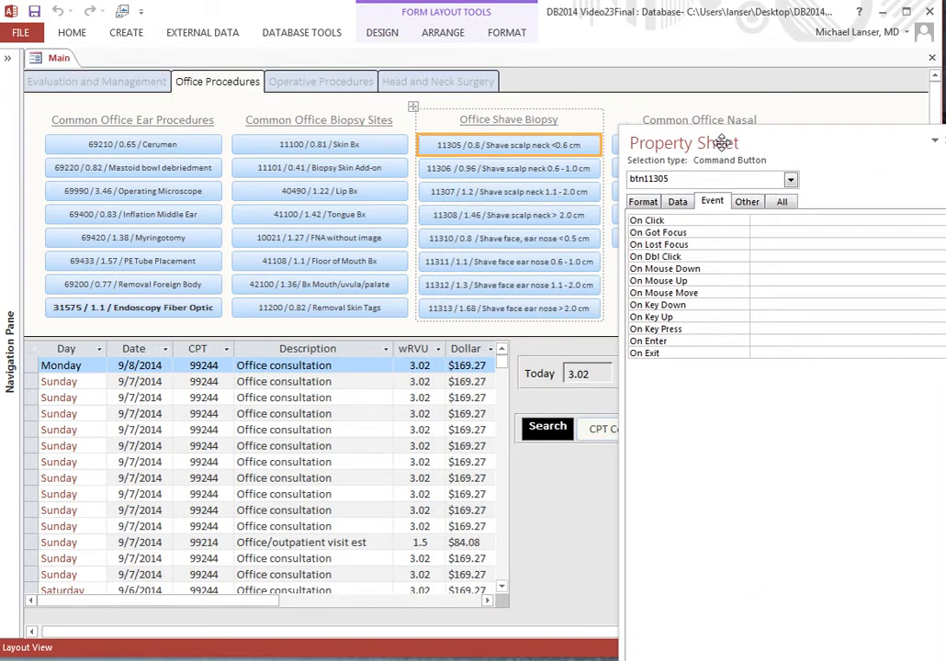
- Check the Name property of each Office Shave Biopsy button against the CPT code in its caption
click(746, 202)
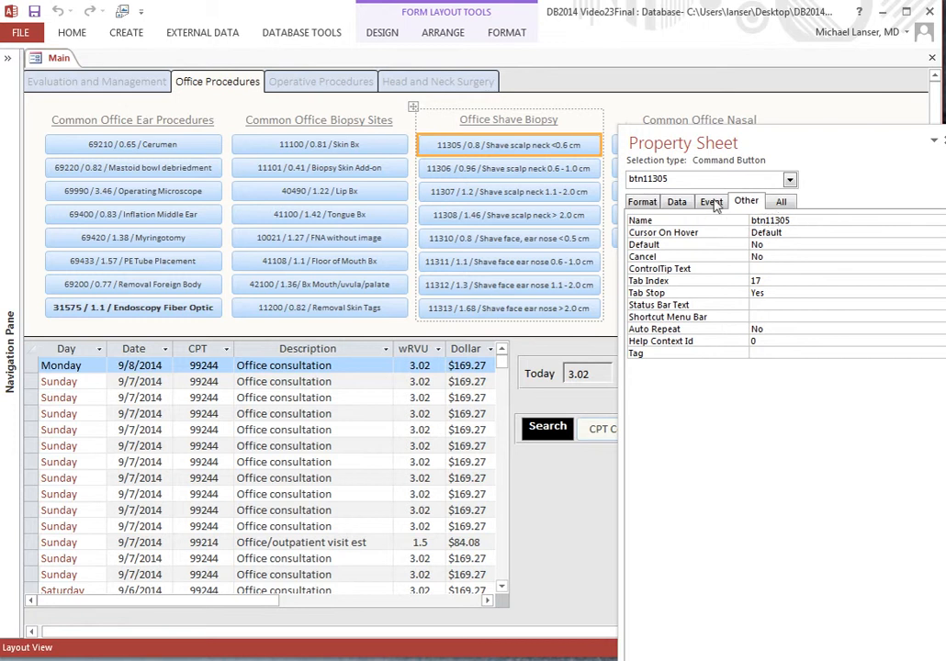
click(481, 168)
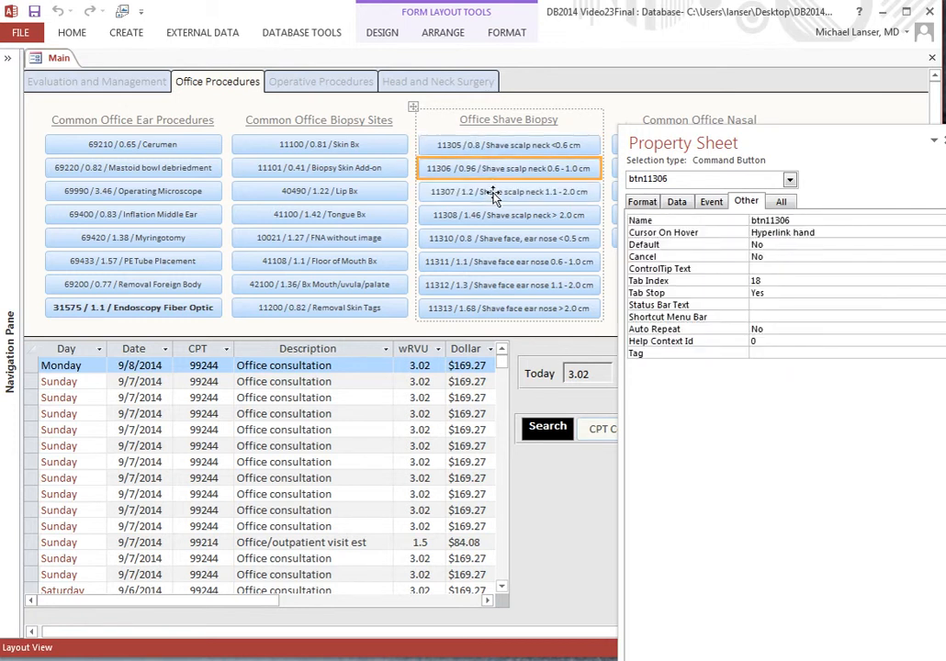
click(491, 195)
click(493, 216)
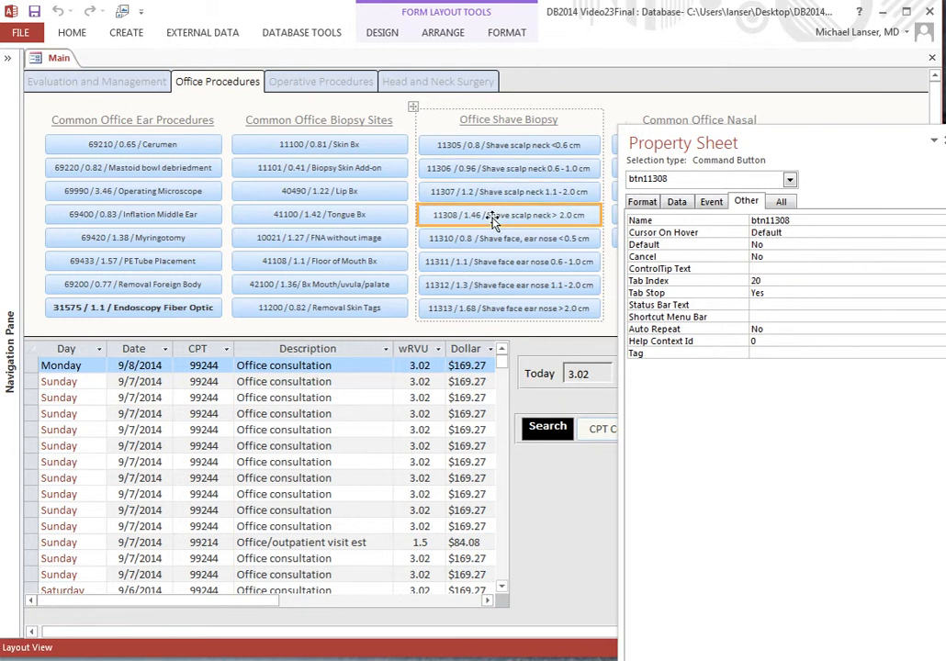
click(526, 241)
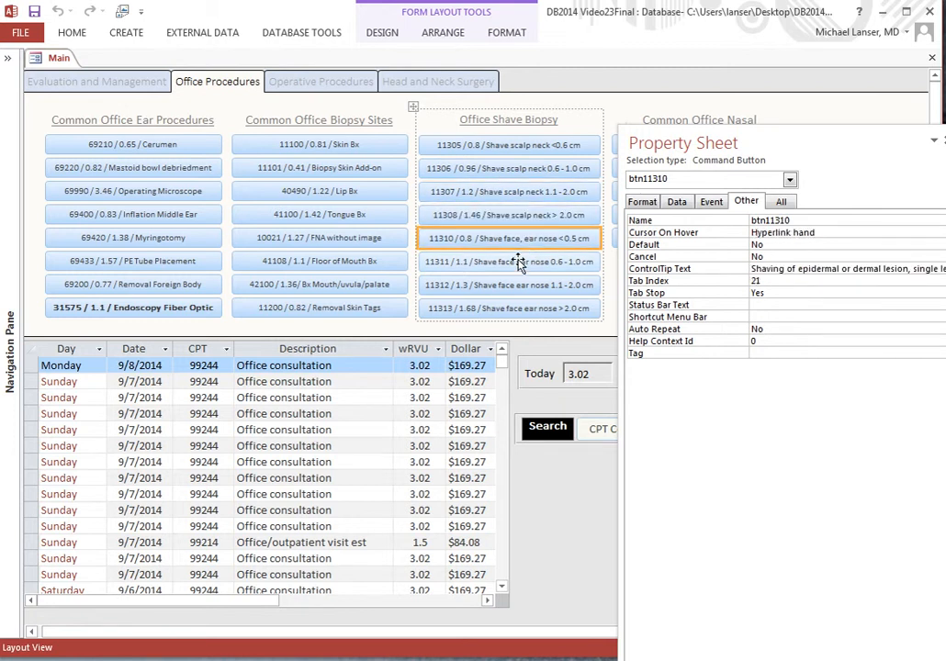
click(519, 263)
click(526, 286)
click(526, 309)
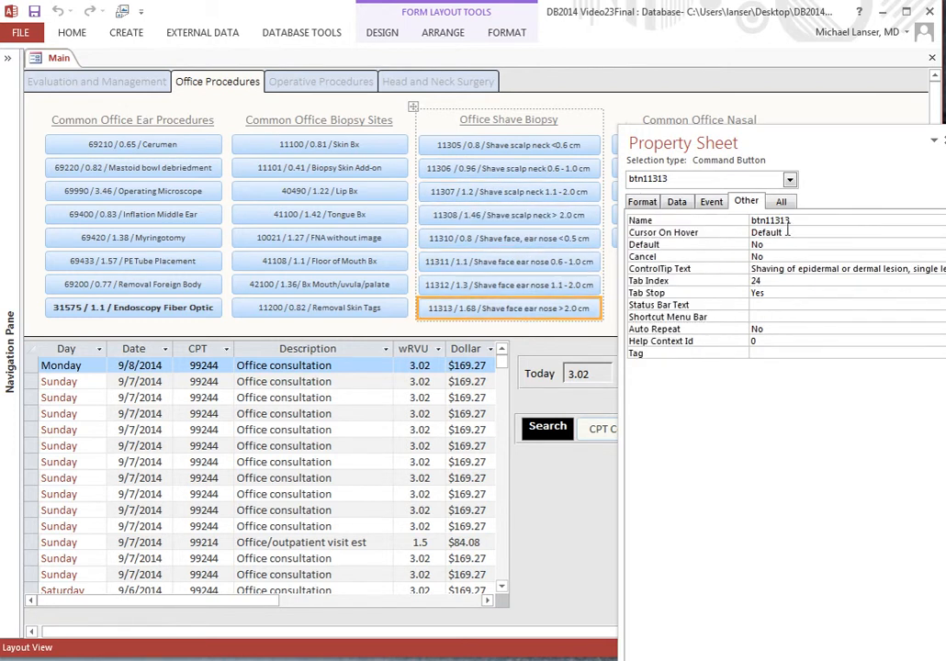
- Create an On Click embedded macro for the 11305 button with Macro Builder and paste the copied macro code into it
click(546, 147)
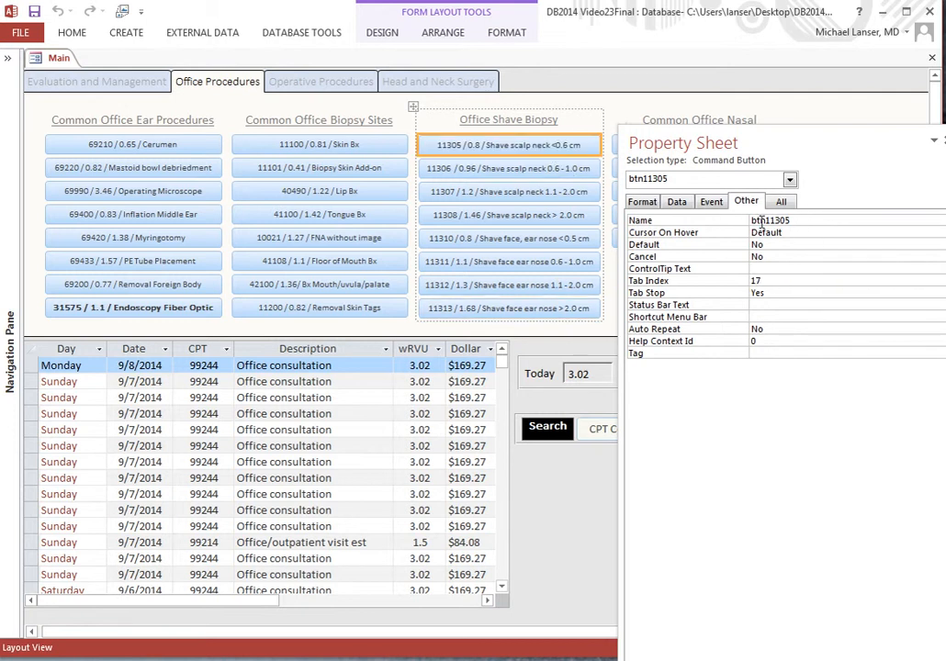
click(711, 201)
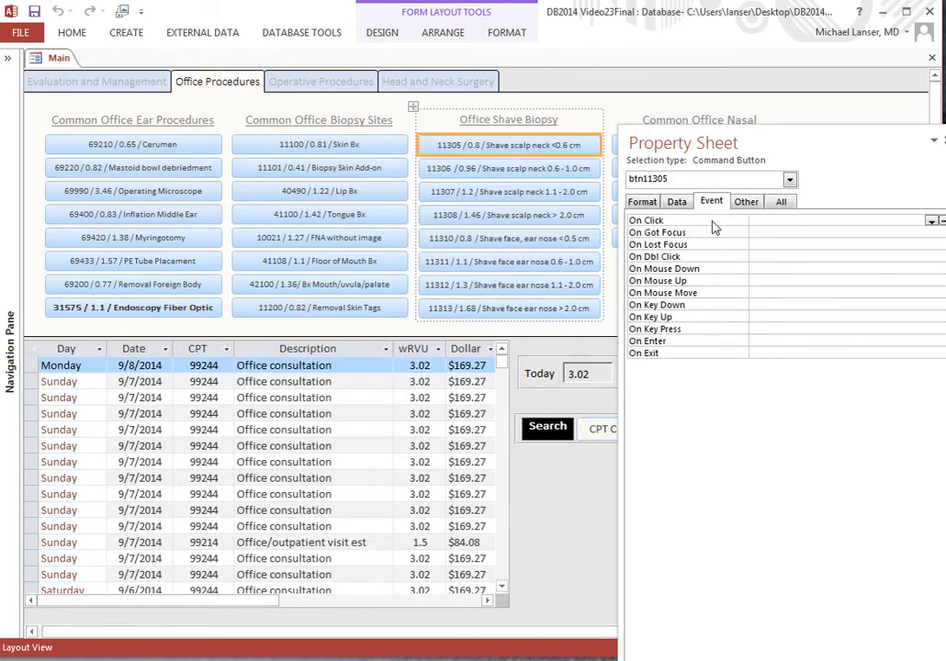
click(942, 220)
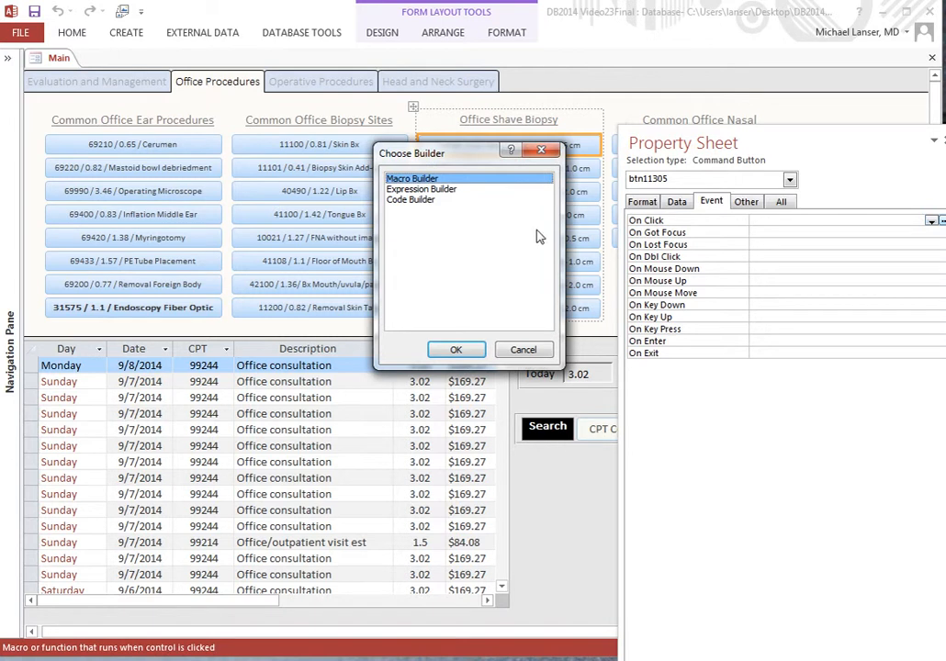
click(455, 352)
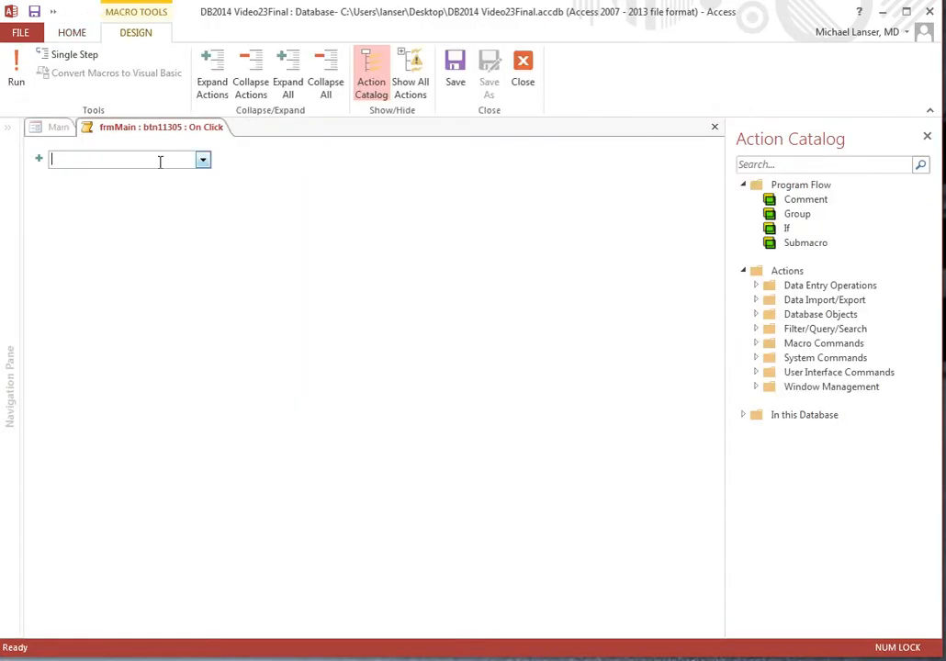
key(ctrl+v)
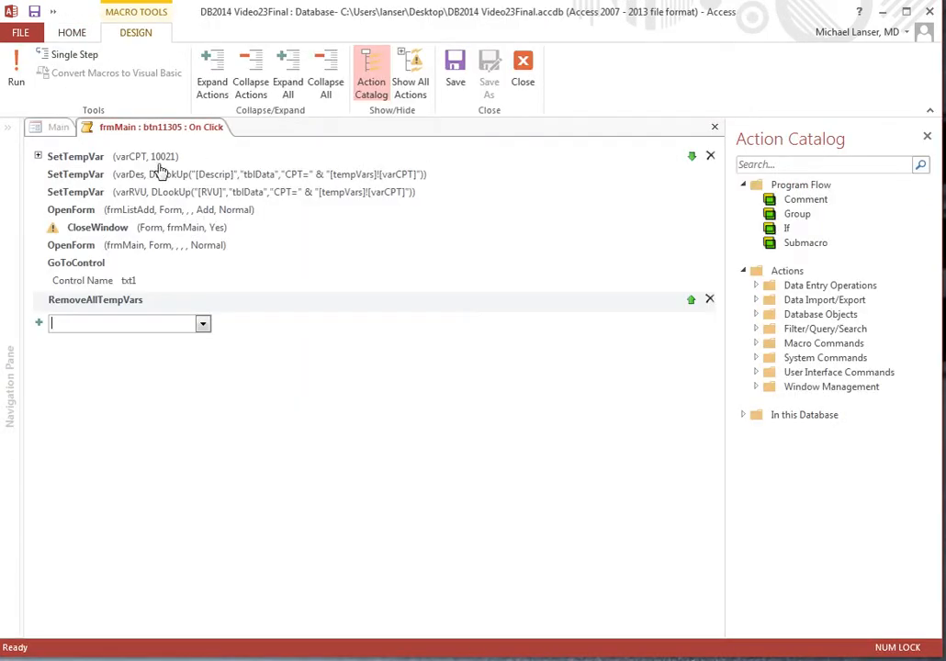
- Set the varCPT expression to 11305 in the button's macro, save the macro and close it
click(39, 157)
click(133, 195)
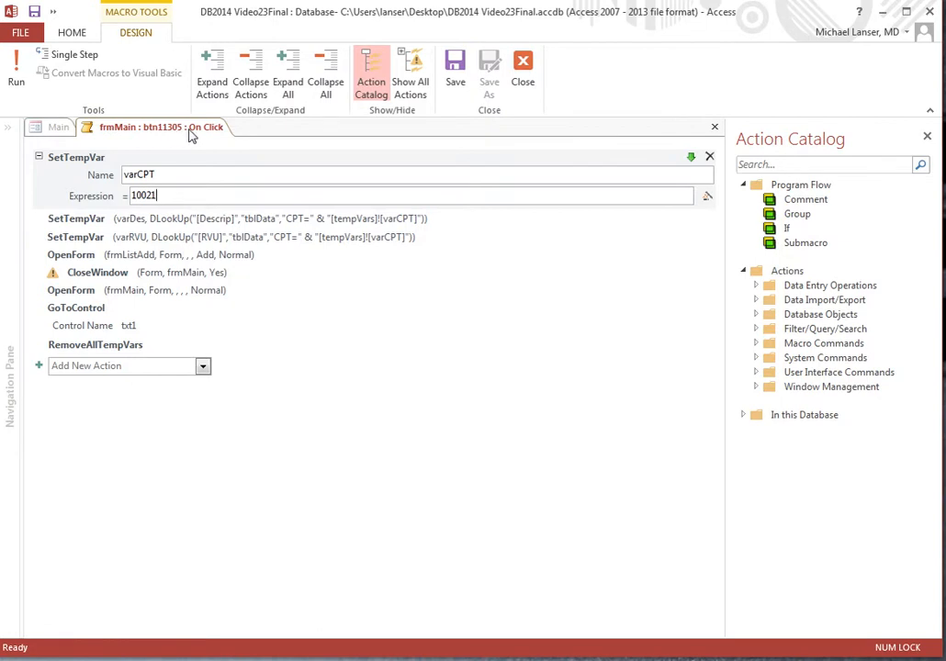
drag(179, 197, 124, 196)
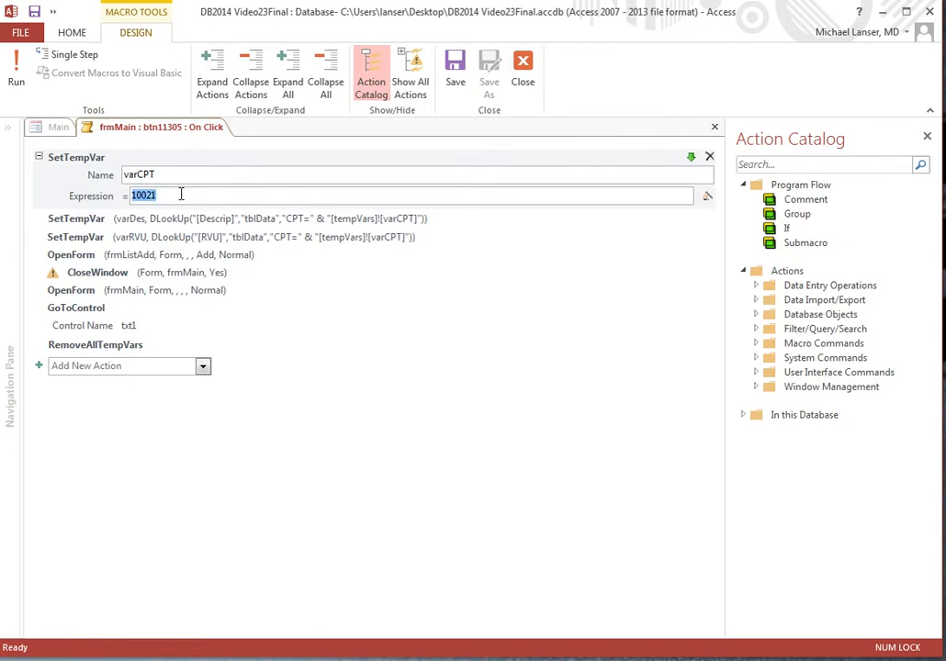
text(11305)
click(468, 78)
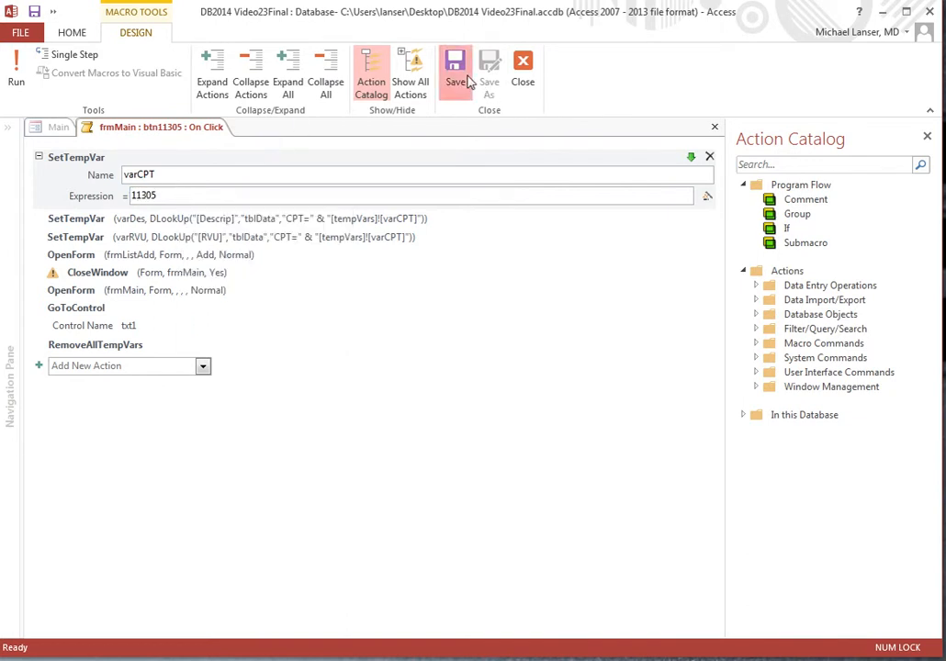
click(522, 77)
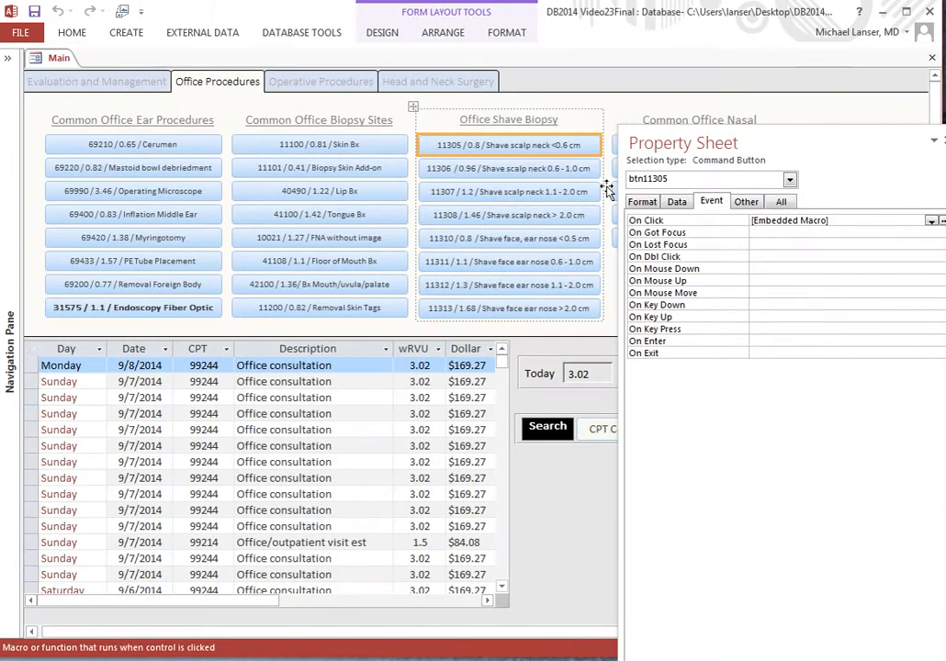
- Create an On Click embedded macro for the 11306 button with Macro Builder and paste the copied macro code into it
right_click(57, 58)
click(489, 167)
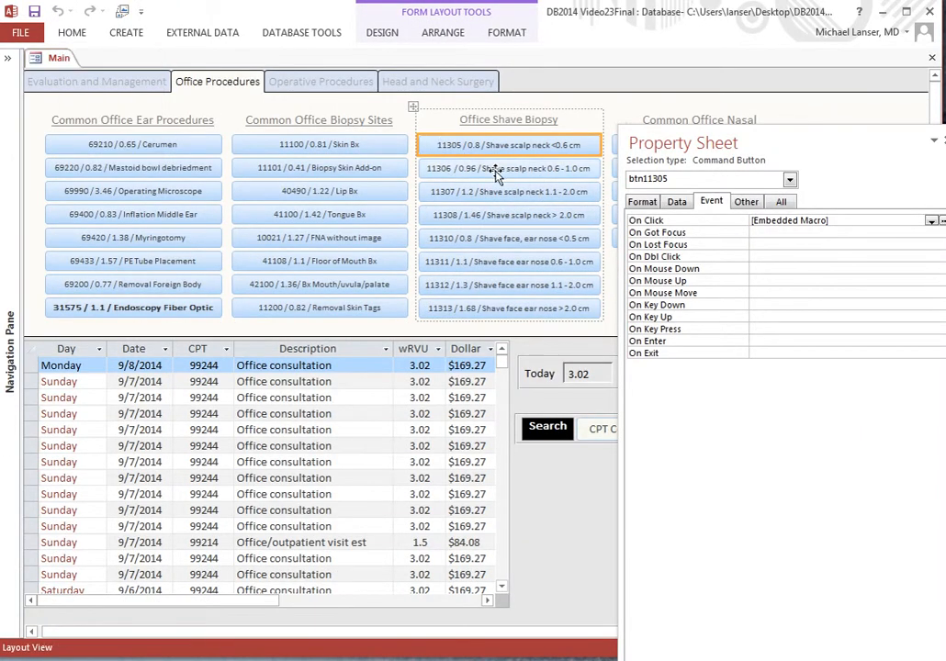
click(489, 168)
click(944, 220)
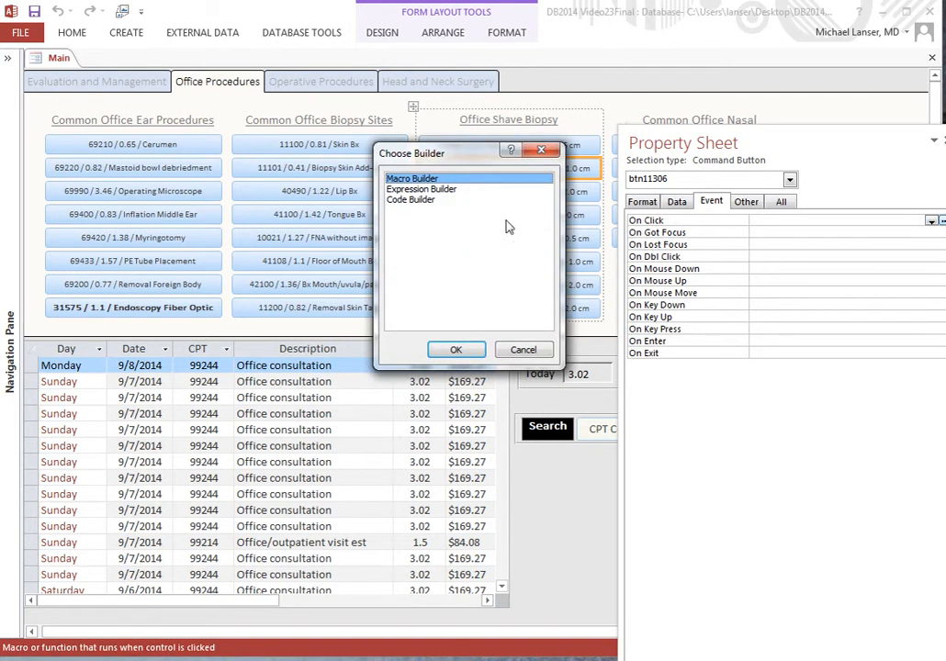
click(470, 347)
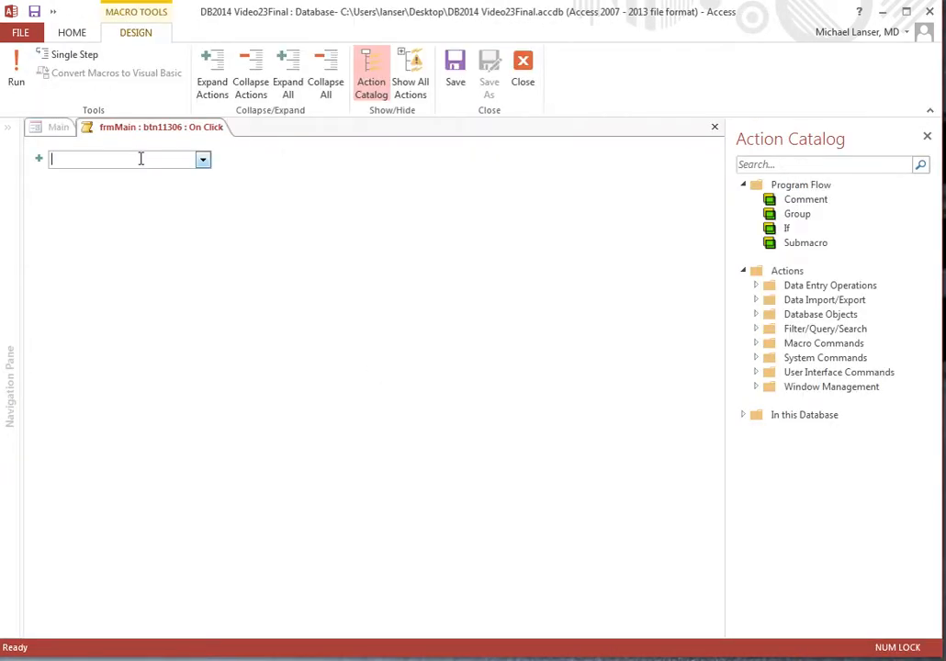
key(ctrl+v)
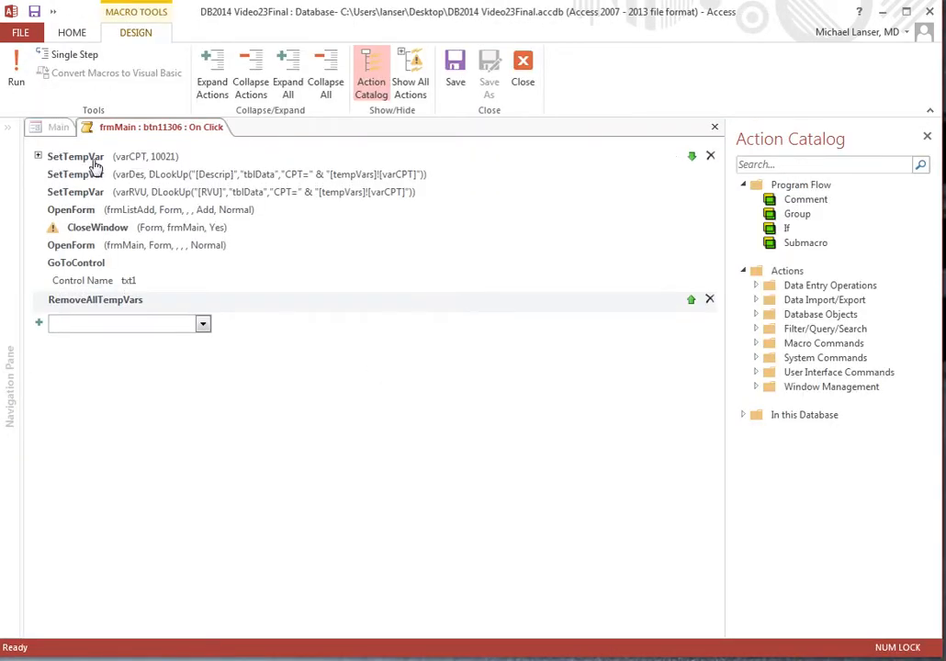
- Set the varCPT expression to 11306 in the button's macro, then save and close the macro
click(38, 157)
click(129, 197)
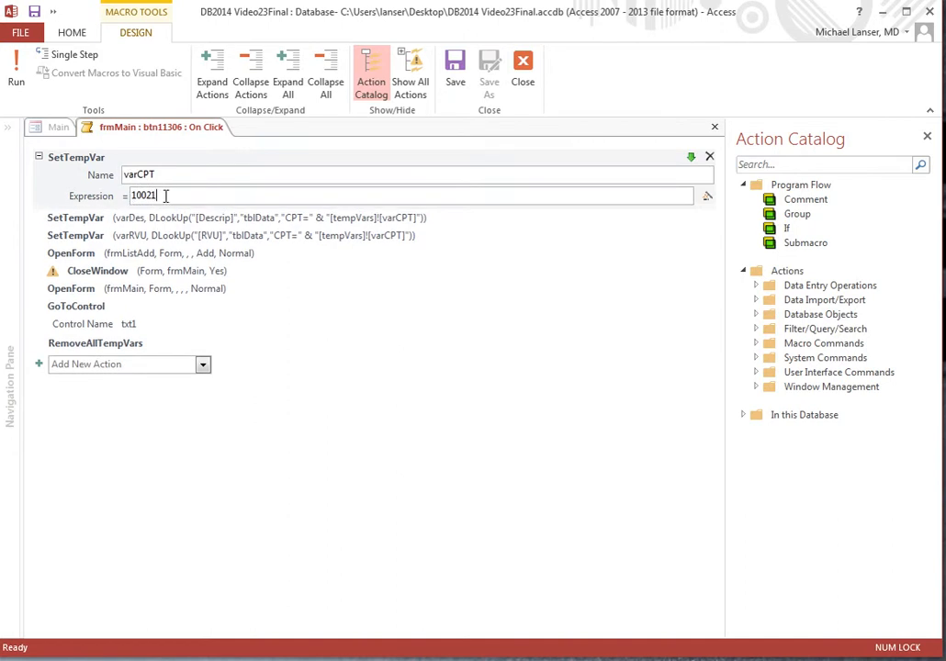
drag(167, 196, 98, 194)
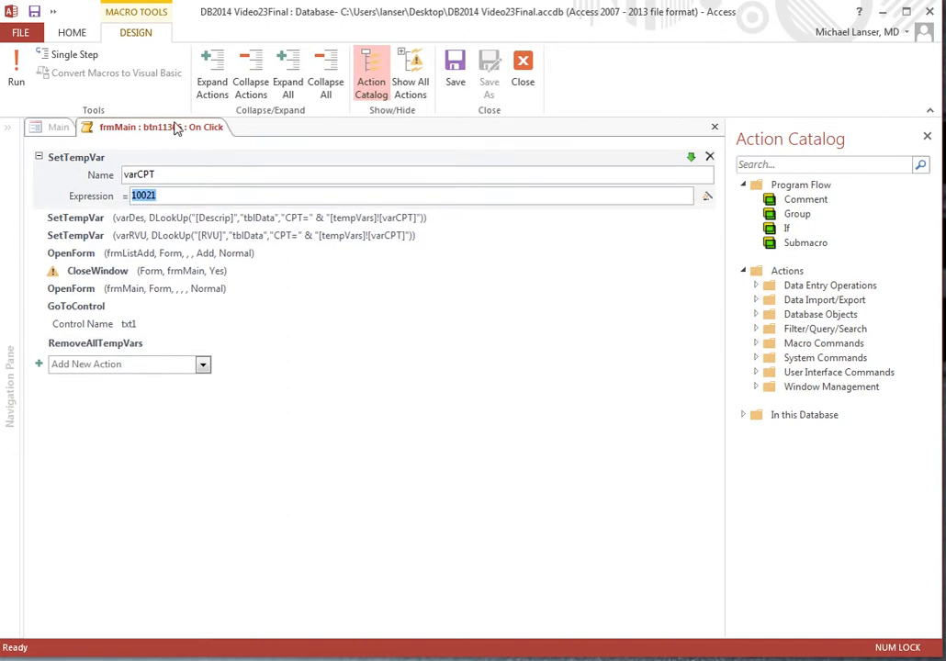
text(11306)
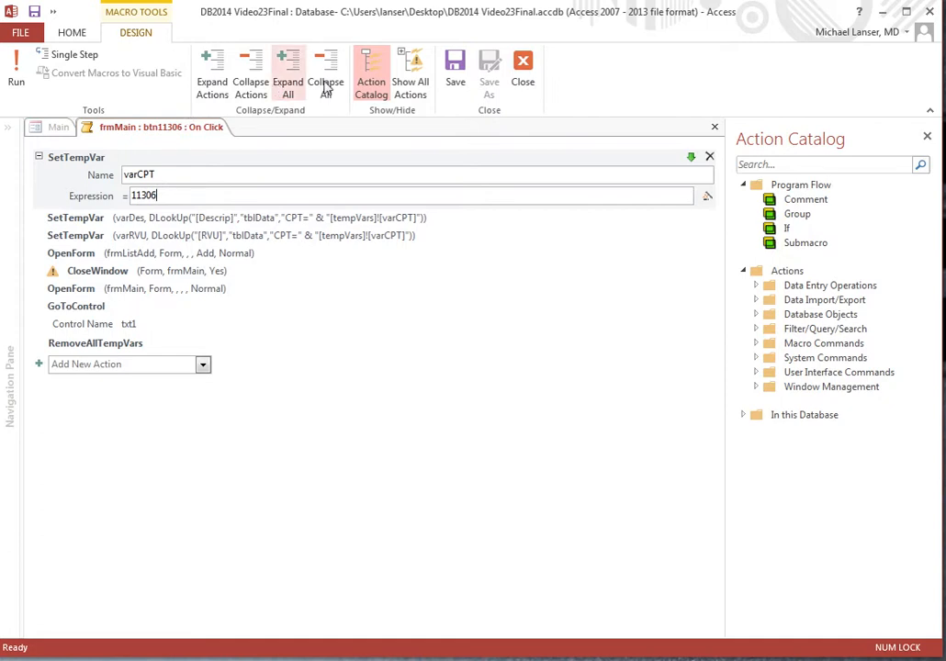
click(522, 73)
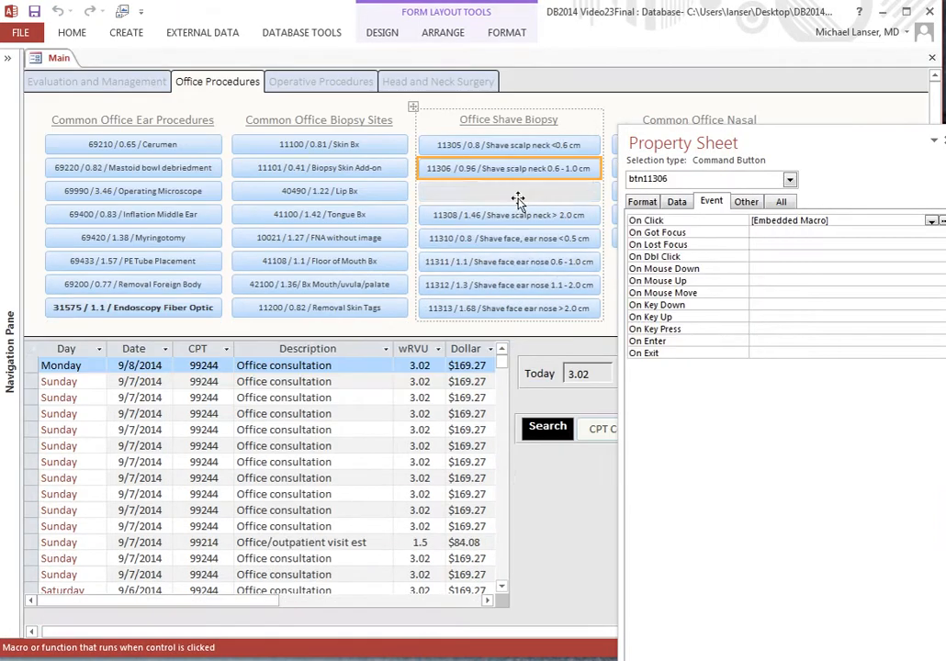
- Create an On Click embedded macro for the 11307 button with Macro Builder and paste the copied macro code into it
click(514, 190)
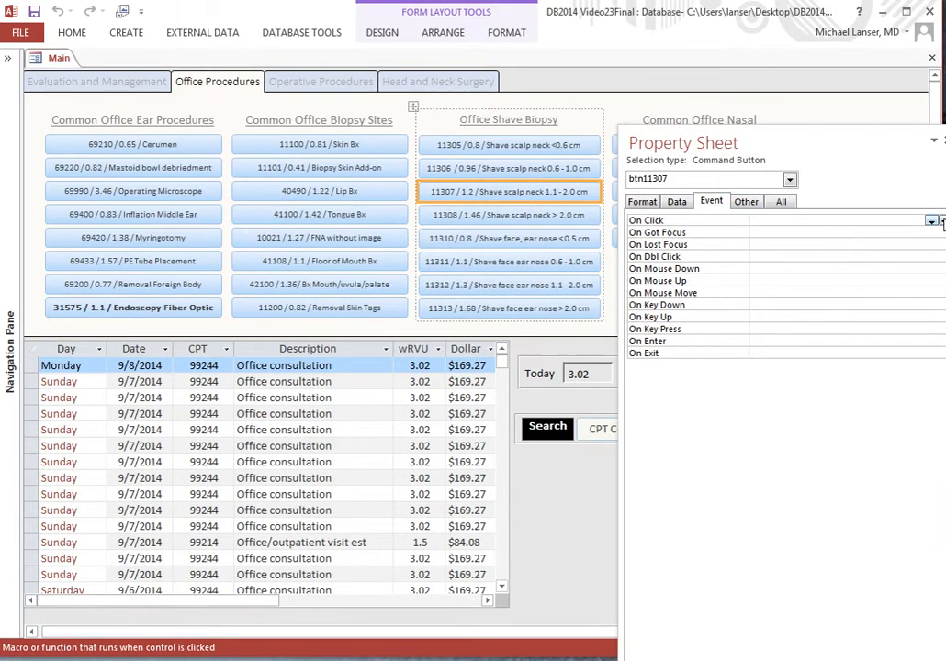
click(942, 222)
click(452, 349)
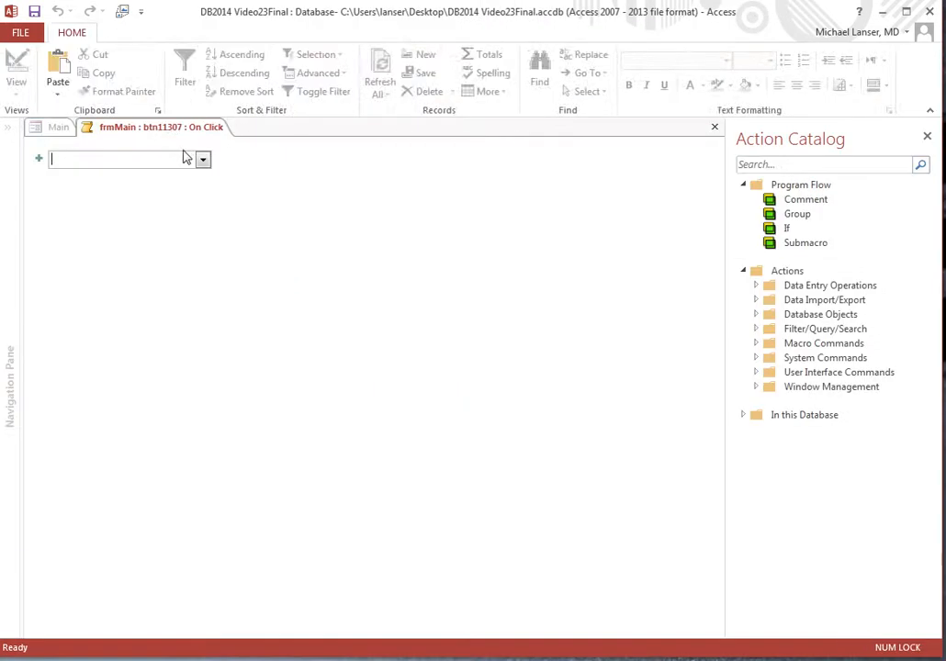
key(ctrl+v)
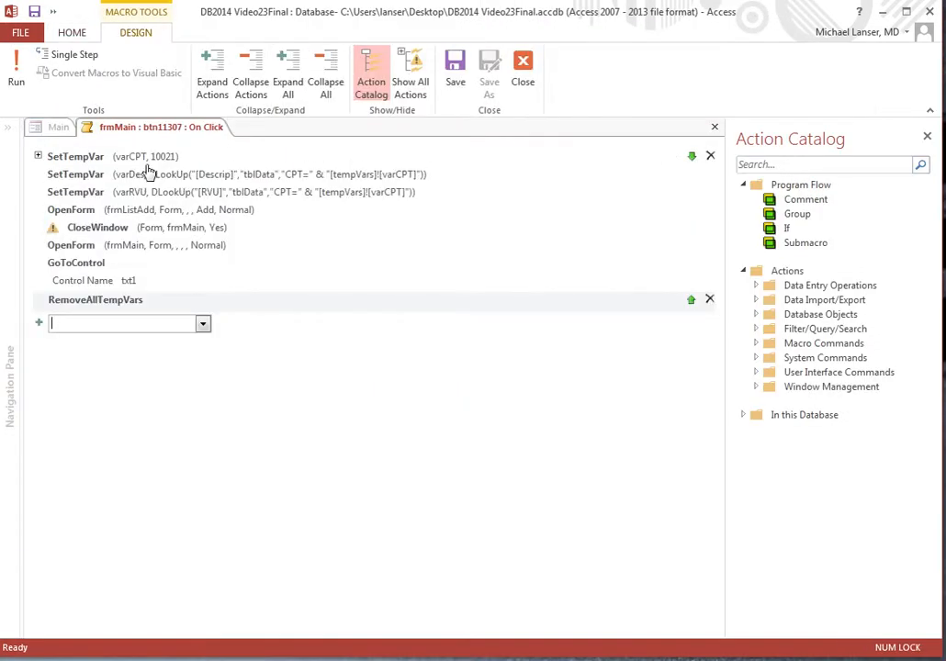
- Set the varCPT expression to 11307 in the button's macro, then save and close the macro
click(39, 158)
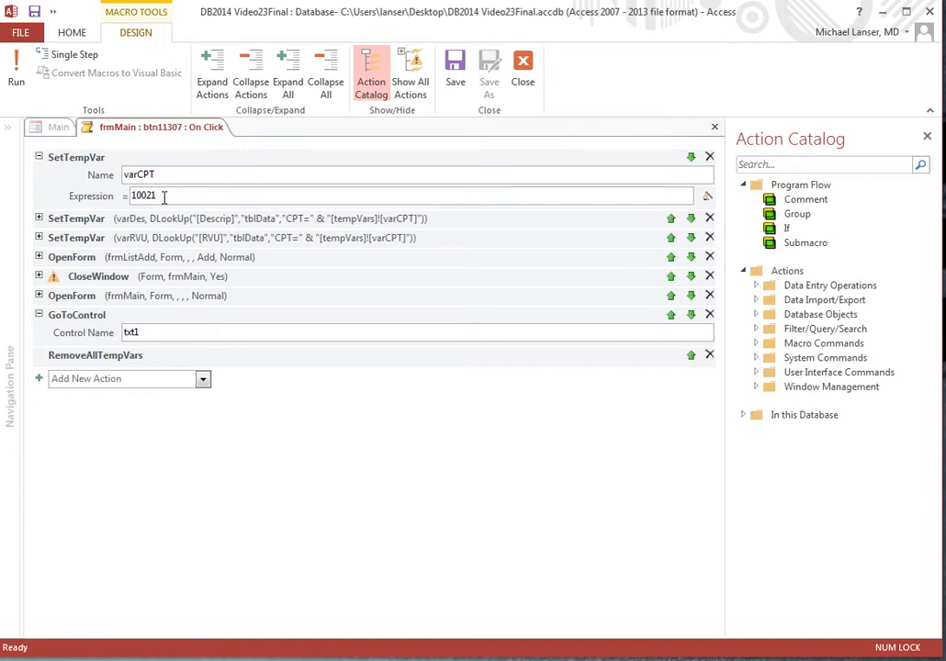
drag(181, 195, 90, 193)
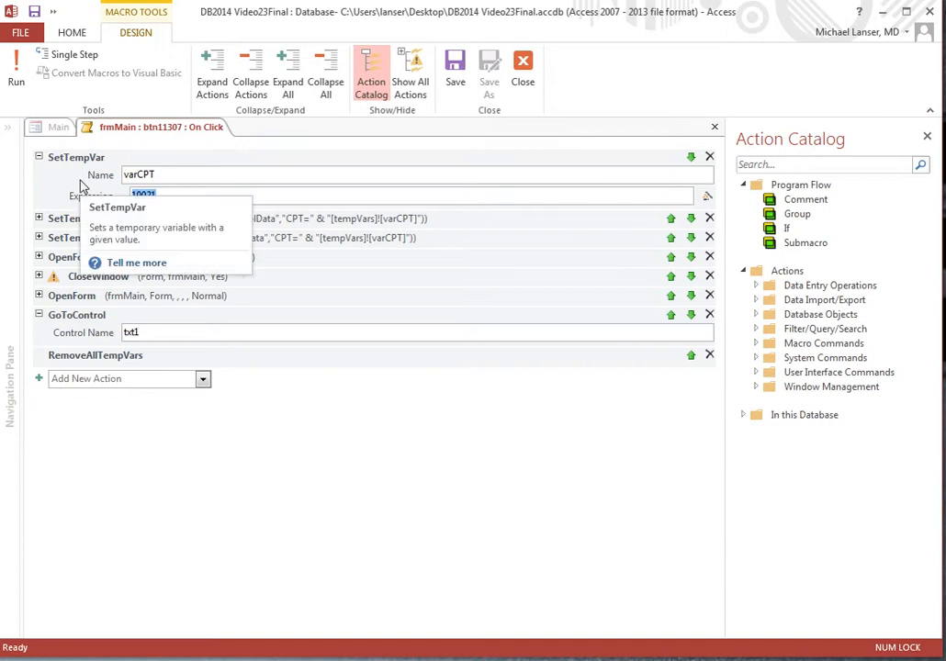
text(11307)
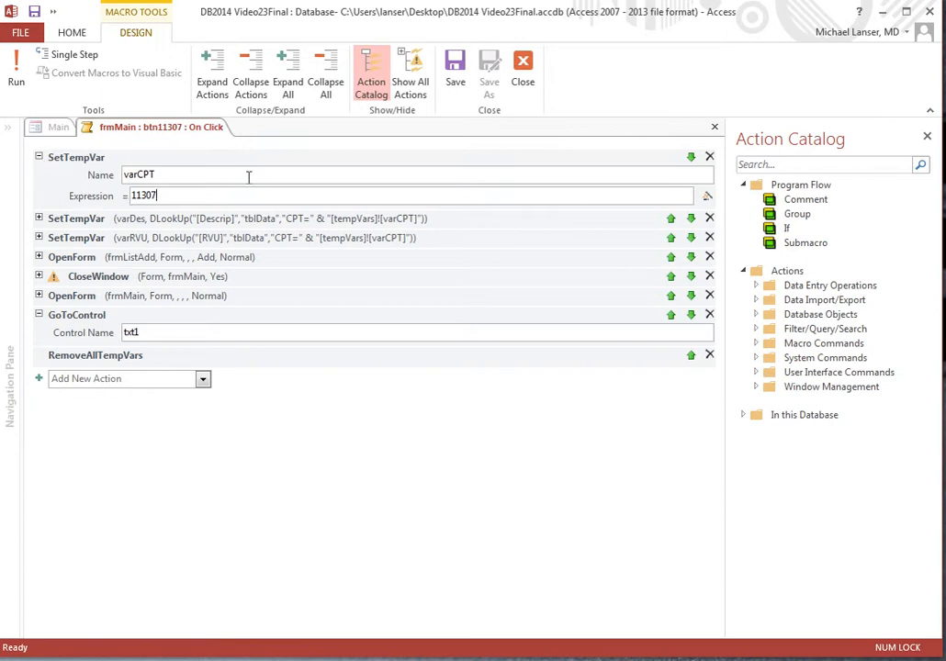
click(454, 71)
click(521, 71)
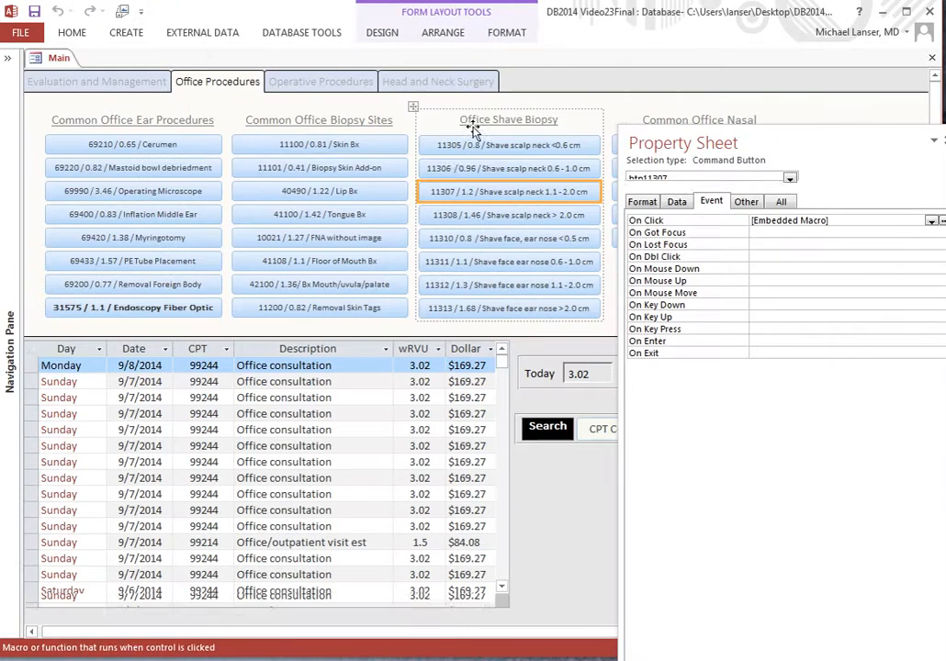
- Create an On Click embedded macro for the 11308 button with Macro Builder and paste the copied macro code into it
click(479, 218)
click(942, 220)
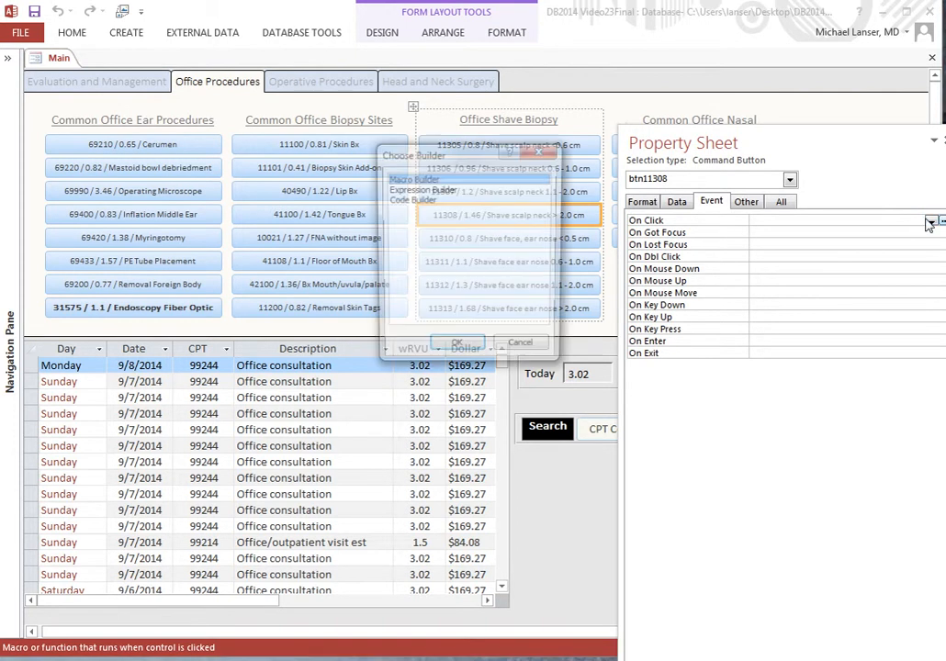
click(454, 349)
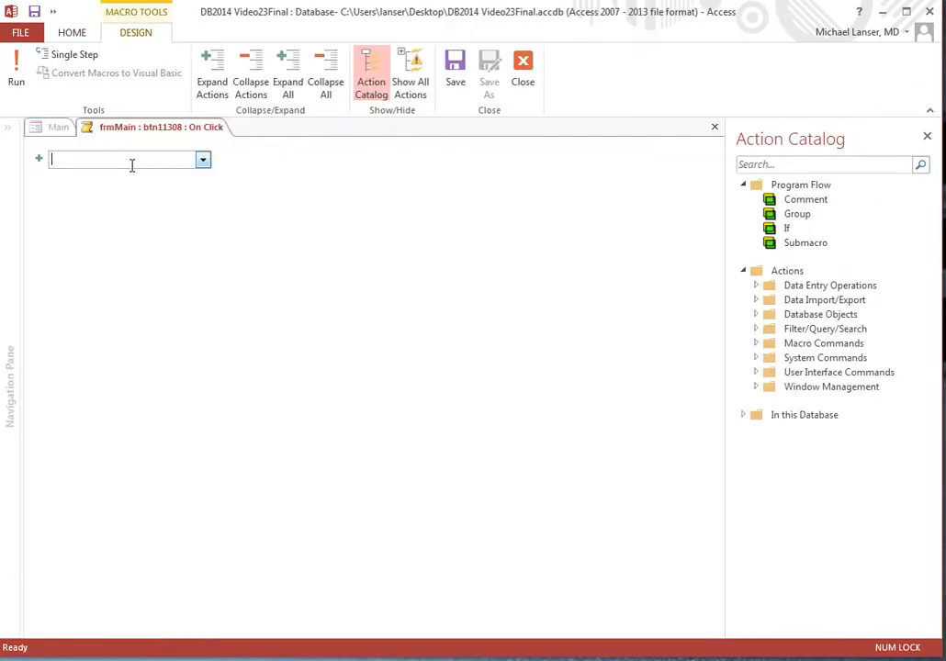
key(ctrl+v)
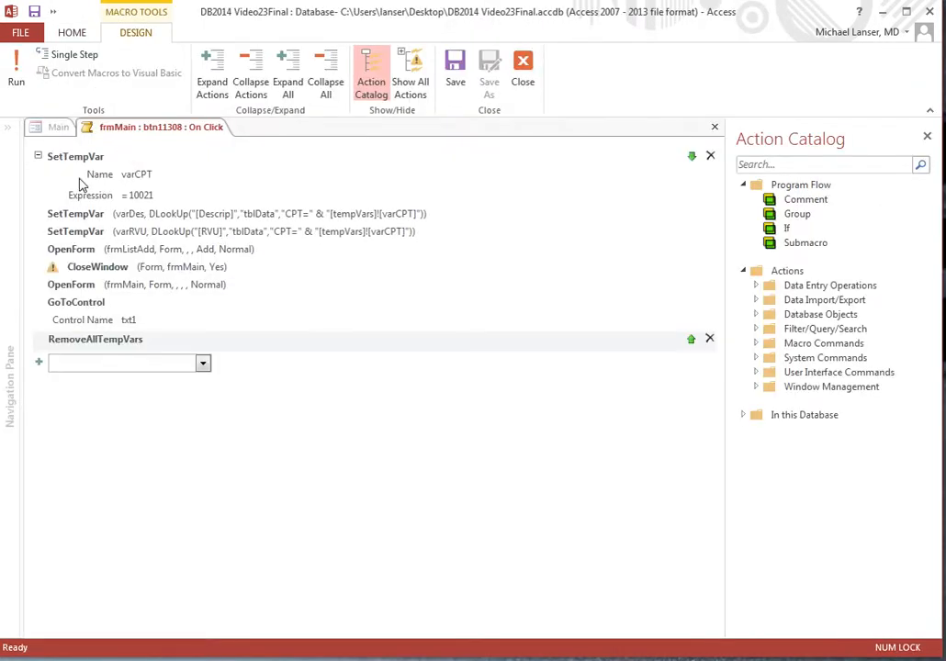
- Set the varCPT expression to 11308 in the button's macro, then save and close the macro
click(302, 193)
drag(166, 195, 96, 195)
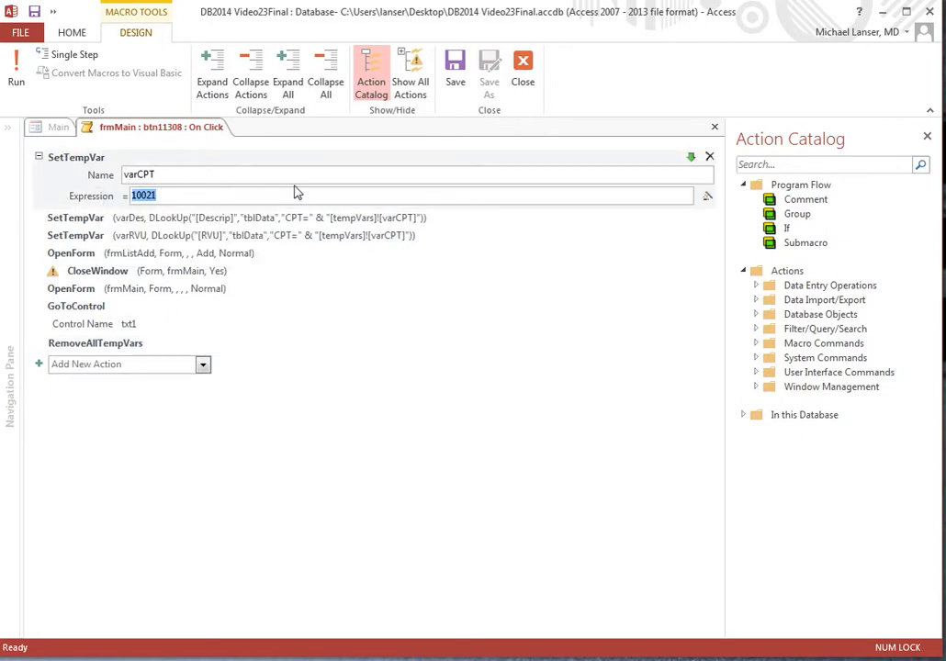
text(11308)
click(456, 69)
click(522, 67)
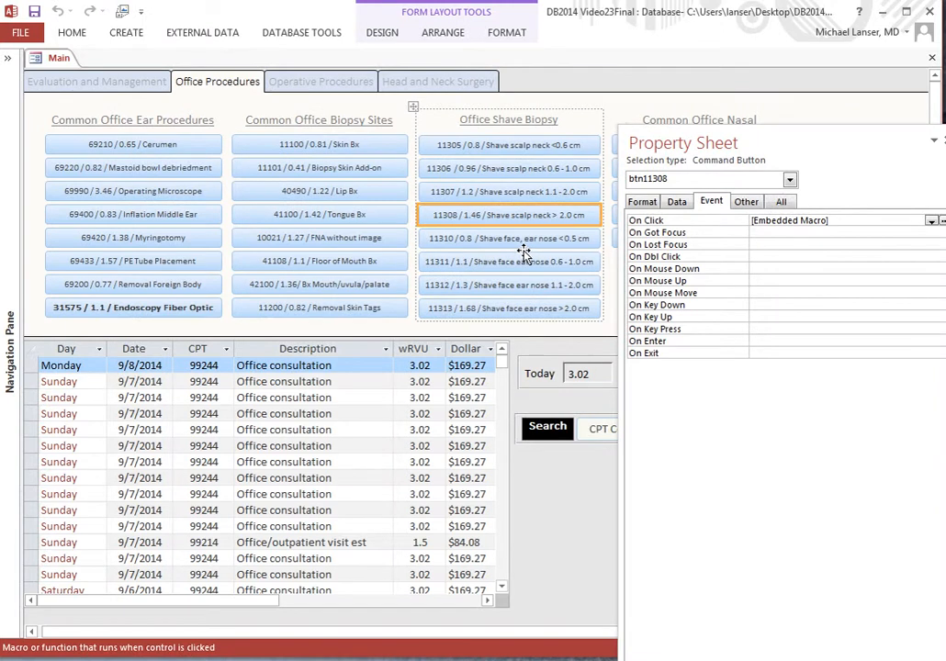
- Create an On Click embedded macro for the 11310 button with Macro Builder and paste the copied macro code into it
click(522, 244)
click(941, 222)
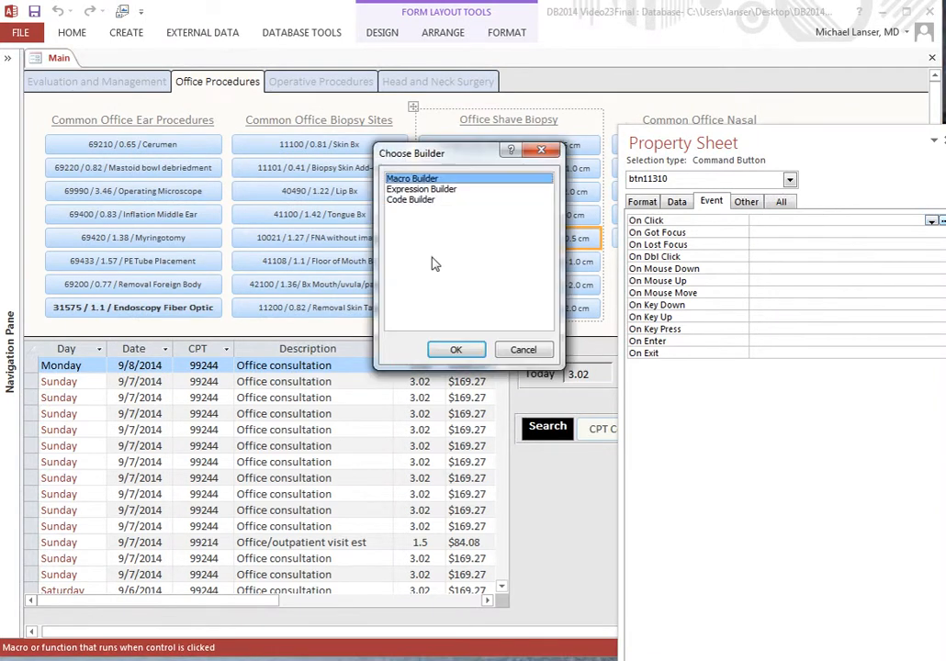
click(457, 347)
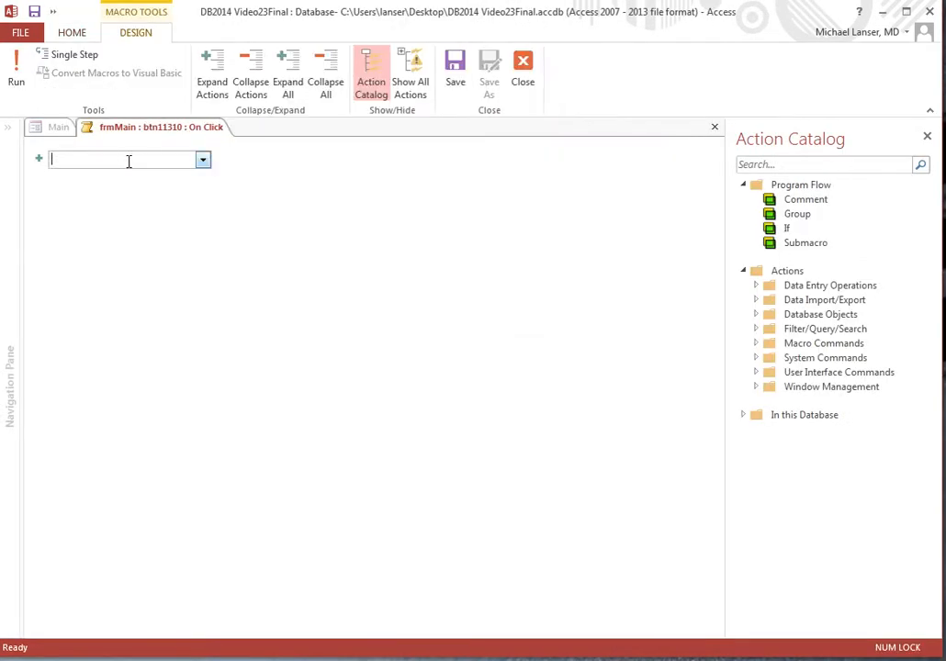
key(ctrl+v)
- Set the varCPT expression to 11310 in the button's macro, then save and close the macro
click(133, 194)
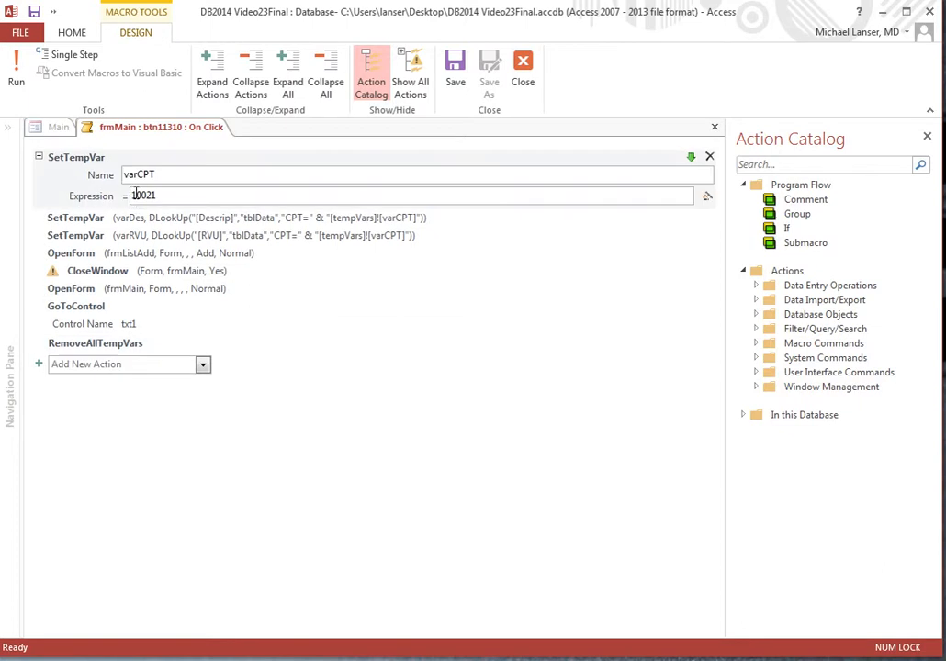
drag(171, 195, 95, 192)
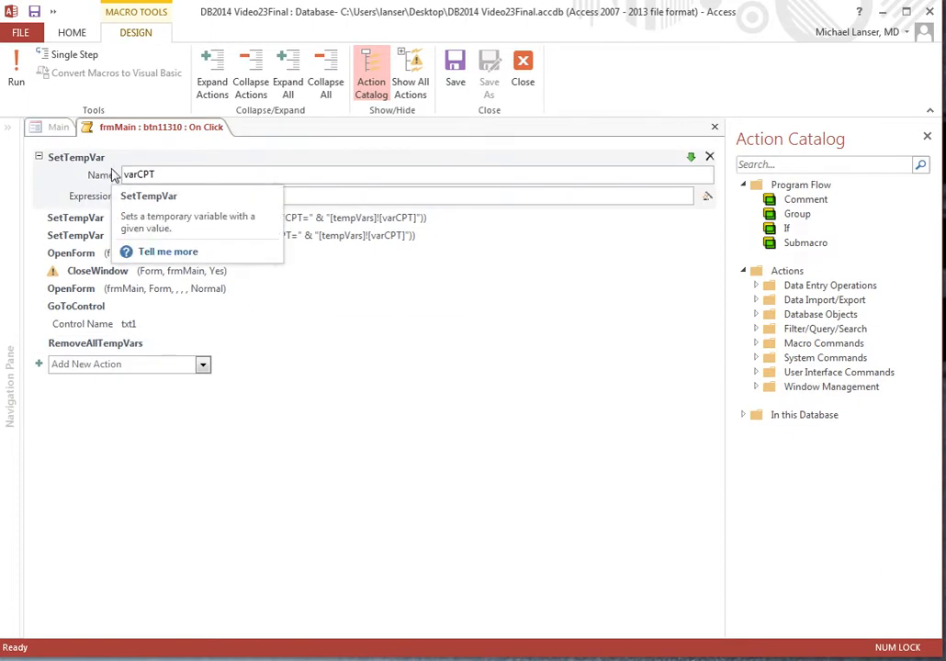
text(11310)
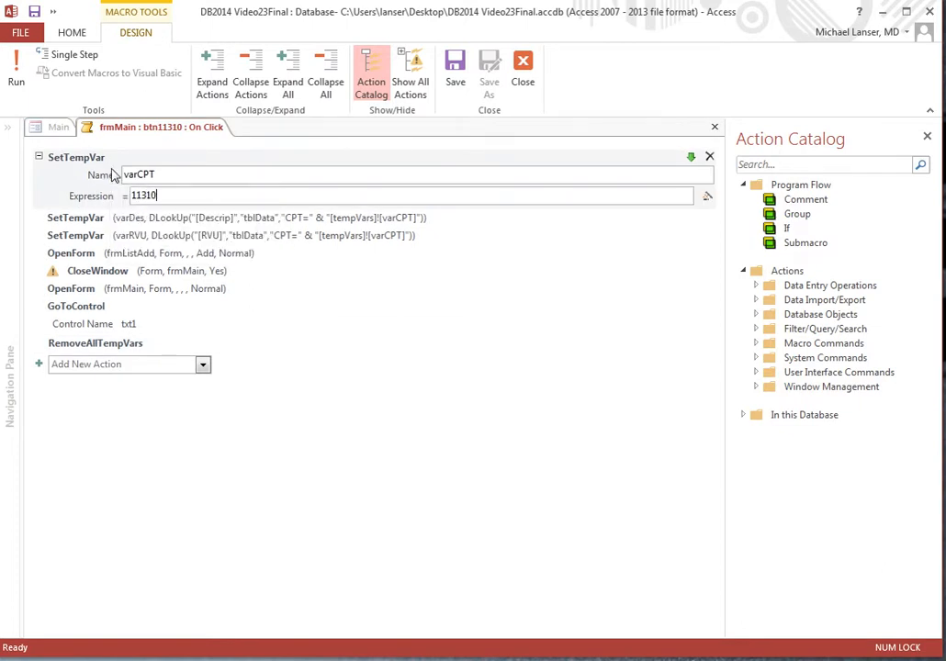
click(456, 74)
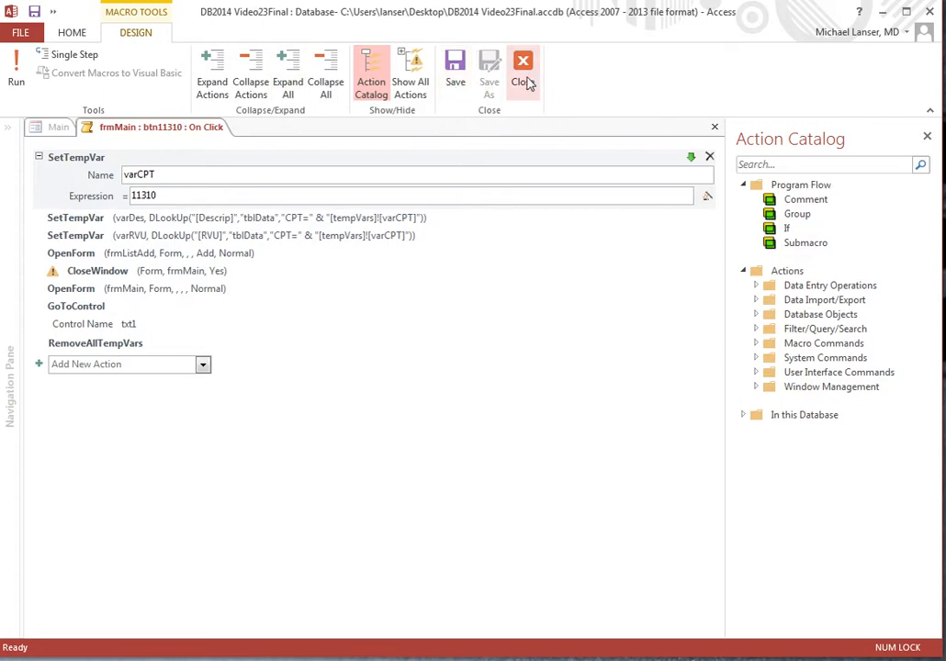
click(522, 73)
- Create an On Click embedded macro for the 11311 button with Macro Builder and paste the copied macro code into it
click(481, 264)
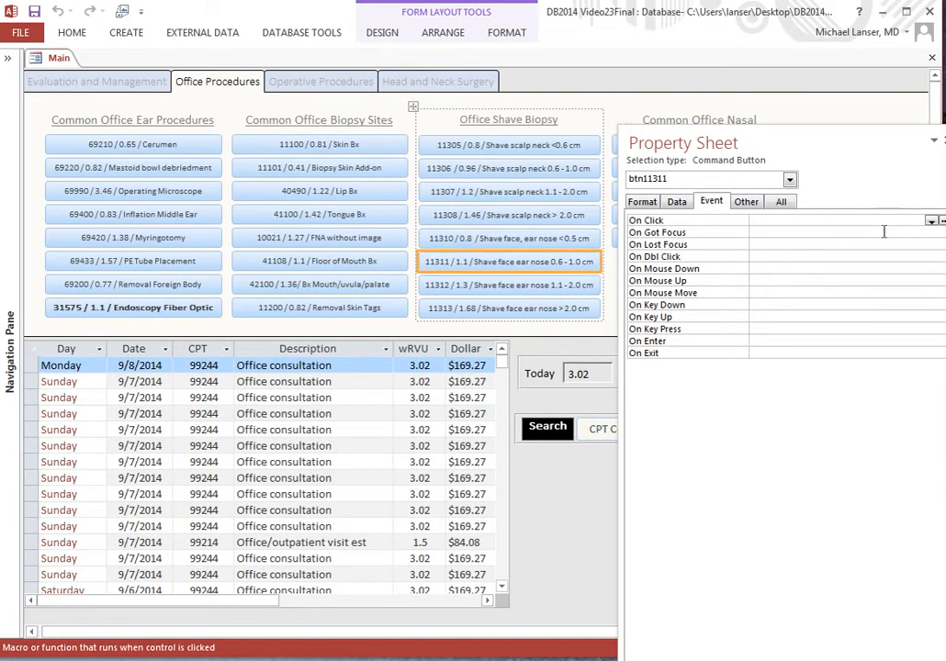
click(942, 220)
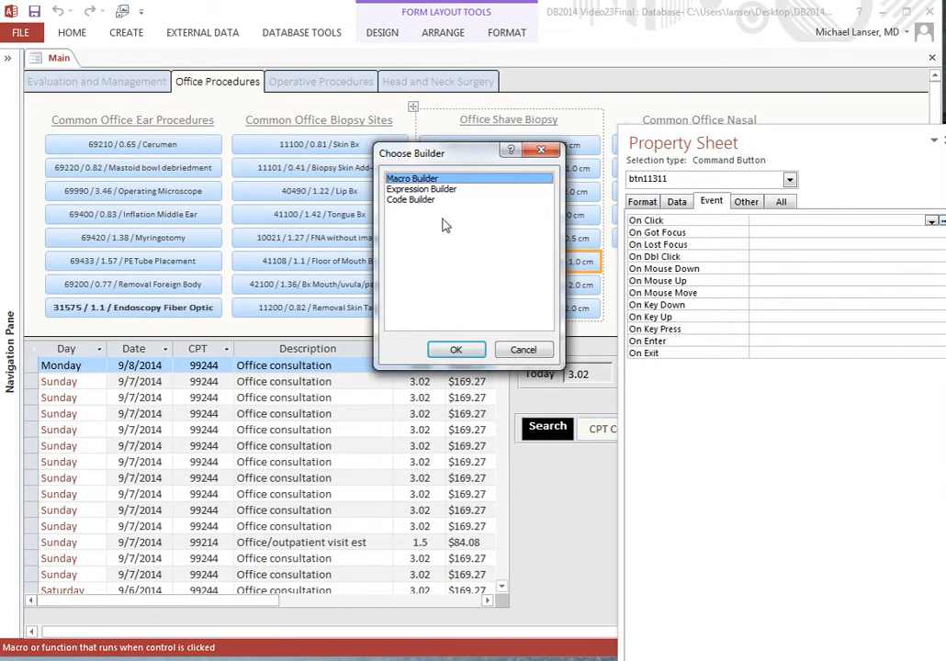
click(453, 348)
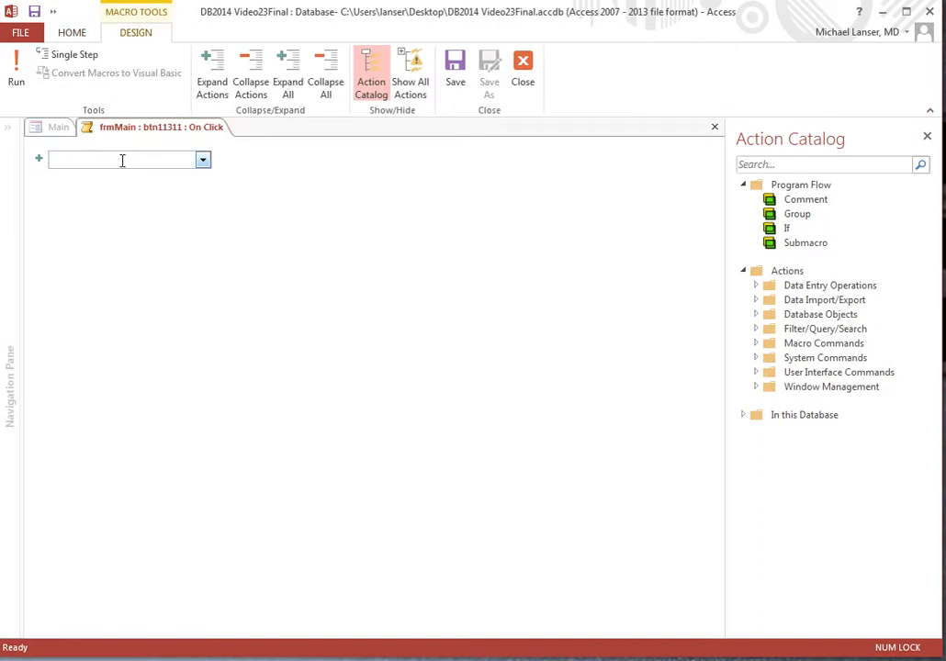
key(ctrl+v)
- Set the varCPT expression to 11311 in the button's macro, then save and close the macro
click(138, 196)
double_click(138, 196)
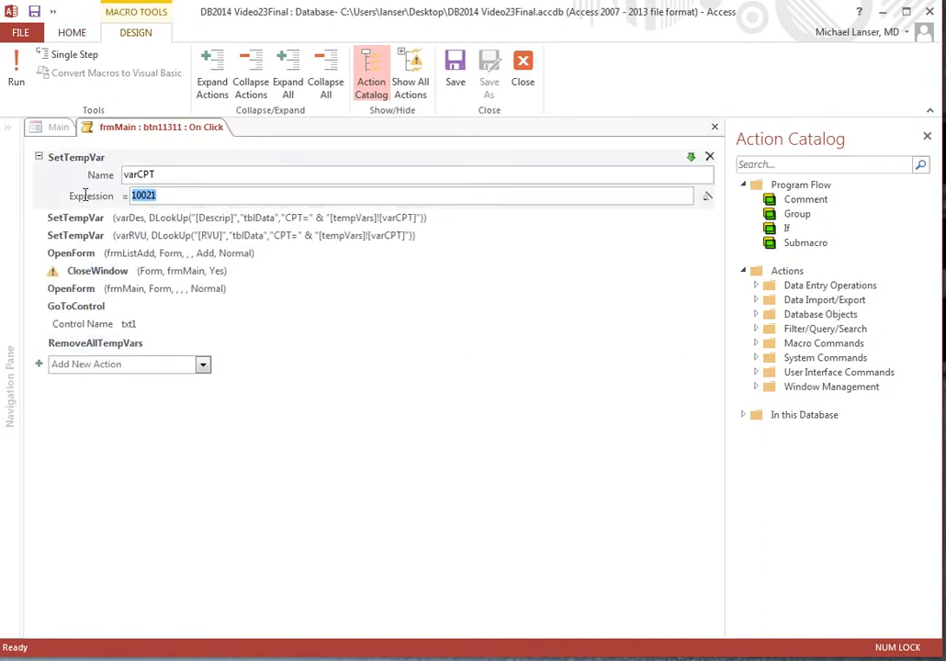
text(11311)
click(455, 69)
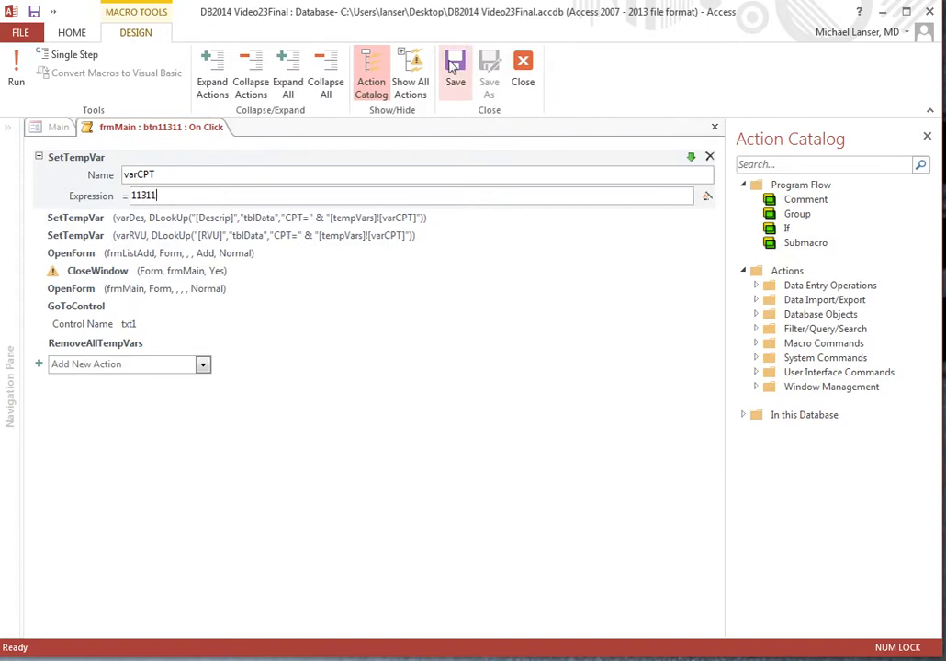
click(522, 69)
- Create an On Click embedded macro for the 11312 button with Macro Builder and paste the copied macro code into it
click(510, 285)
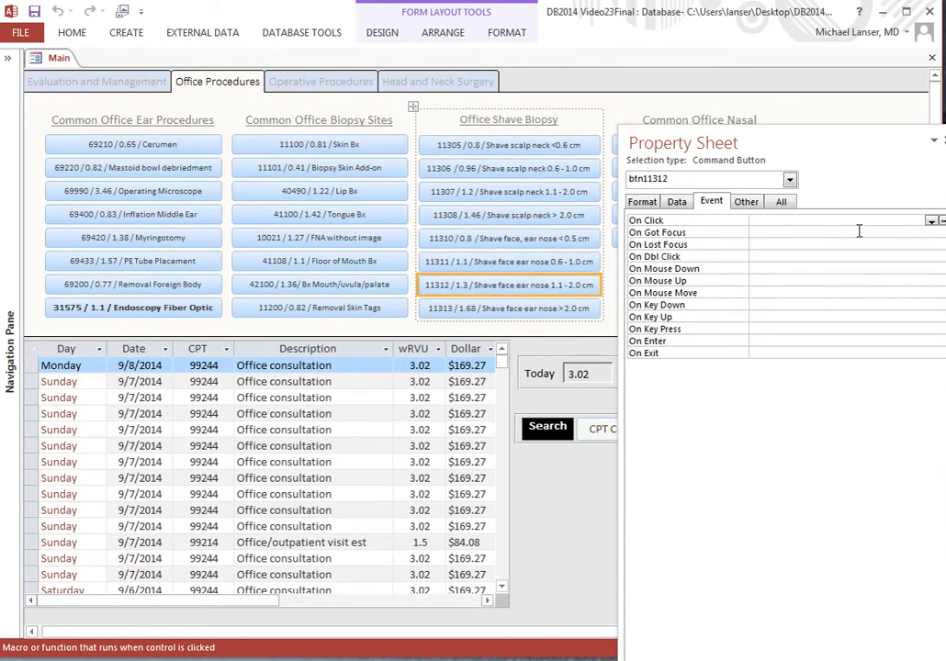
click(939, 221)
click(452, 347)
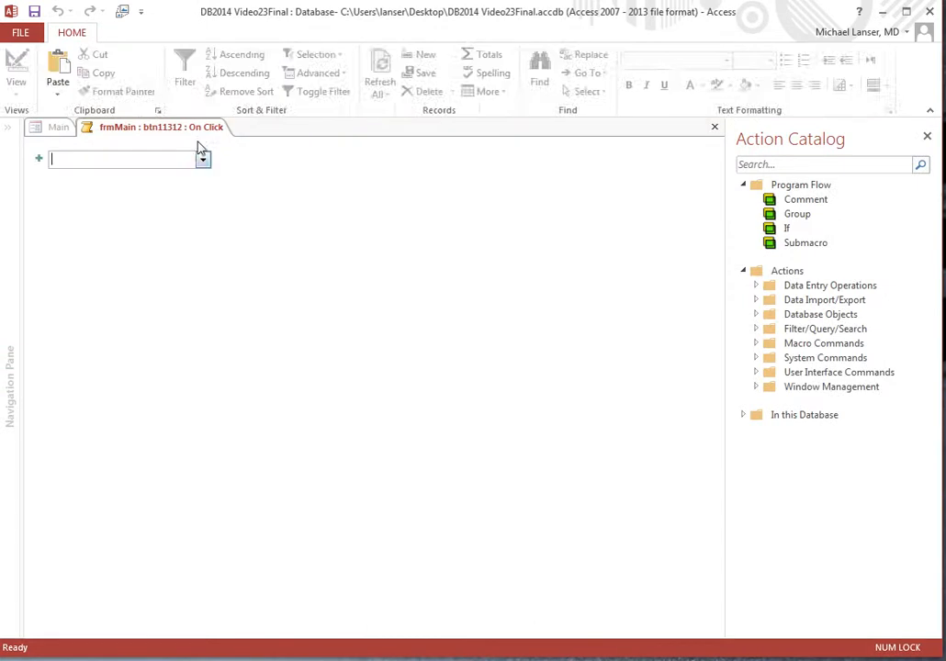
key(ctrl+v)
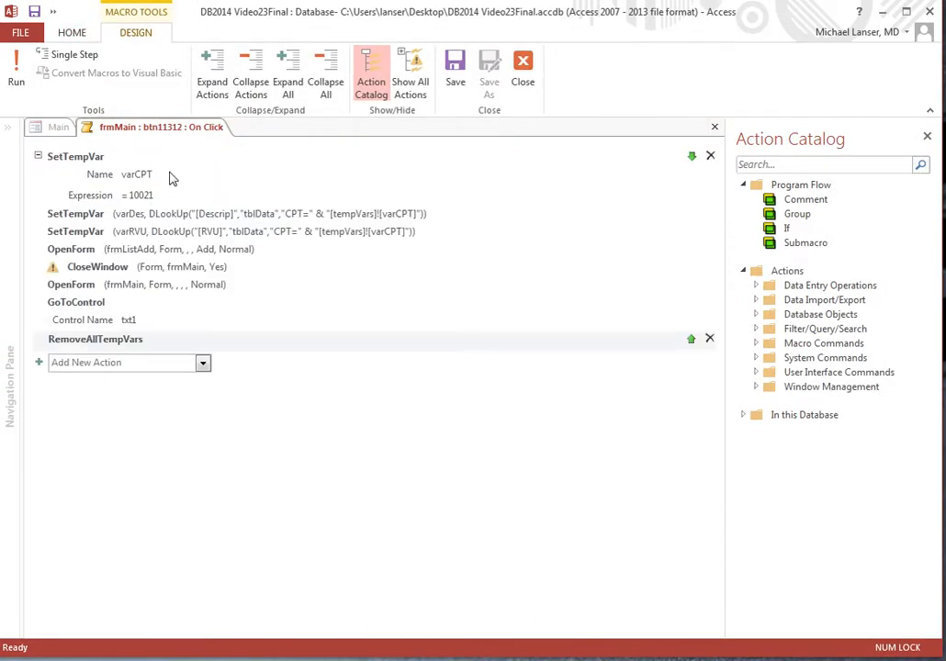
- Set the varCPT expression to 11312 in the button's macro, then save and close the macro
click(142, 195)
double_click(143, 195)
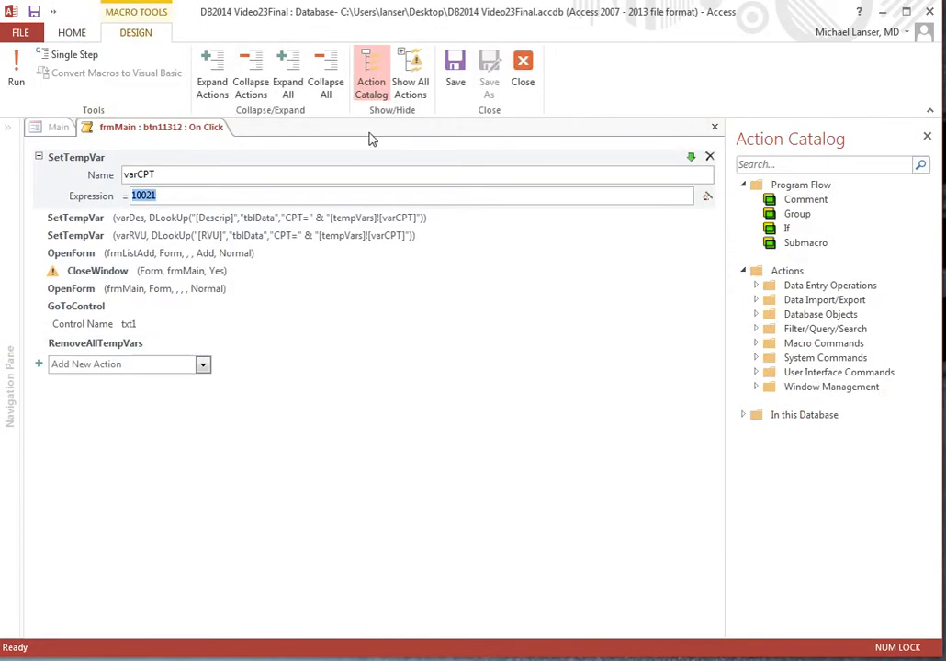
text(11312)
click(456, 69)
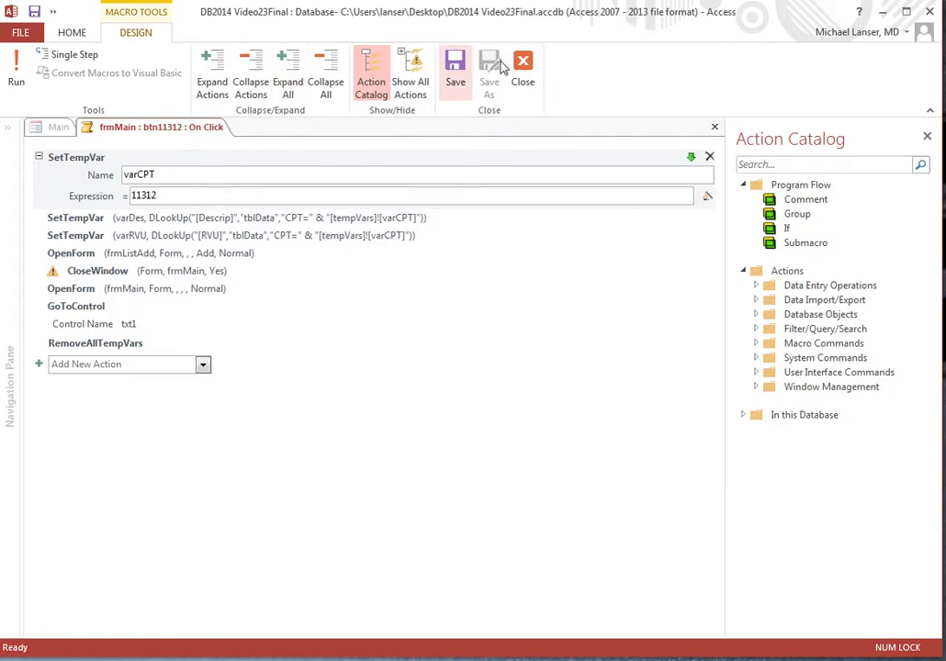
click(523, 69)
- Create an On Click embedded macro for the 11313 button with Macro Builder and paste the copied macro code into it
click(528, 311)
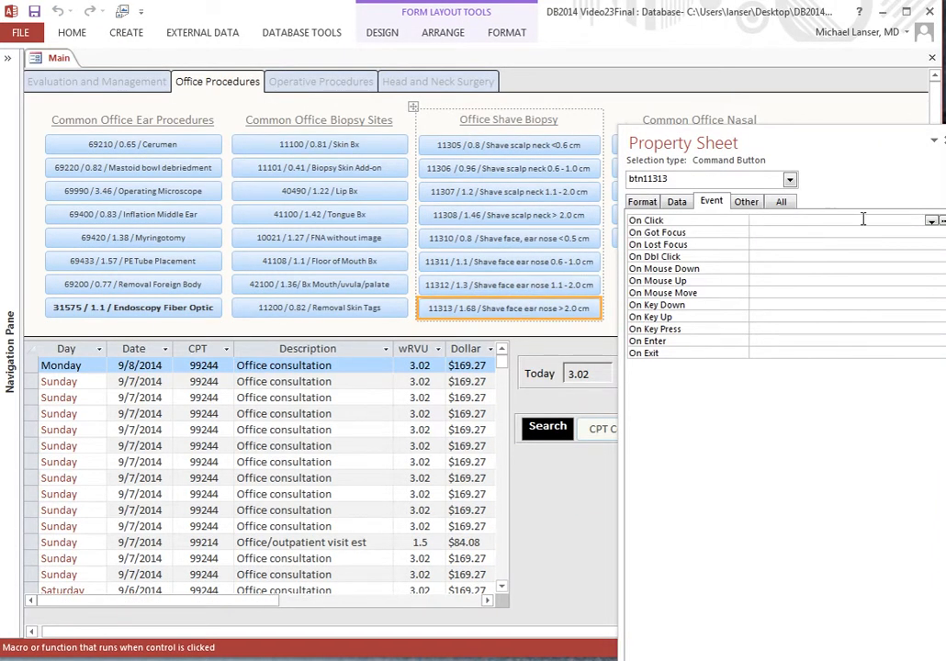
click(942, 221)
click(450, 349)
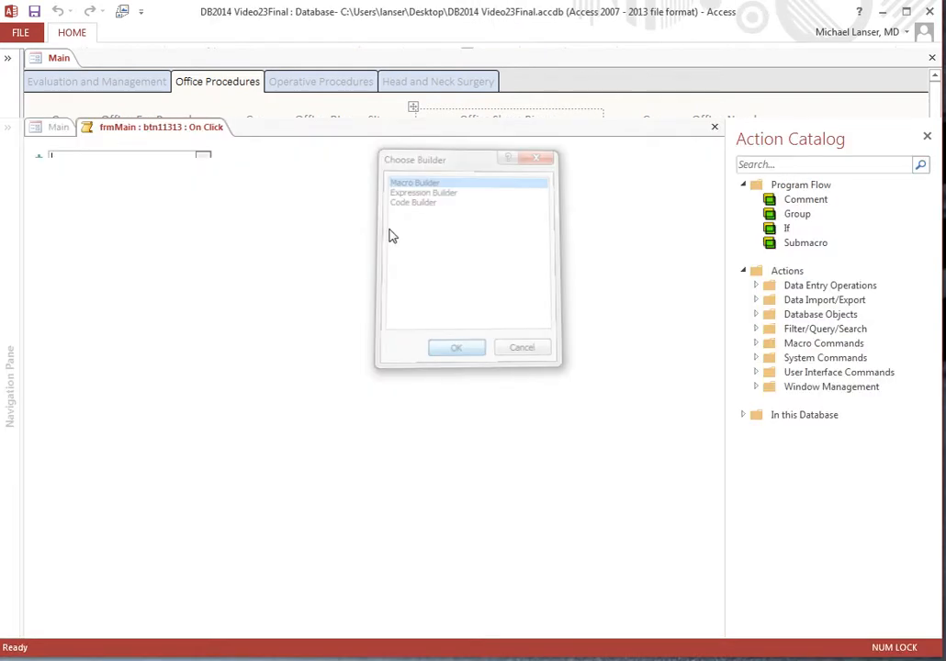
key(ctrl+v)
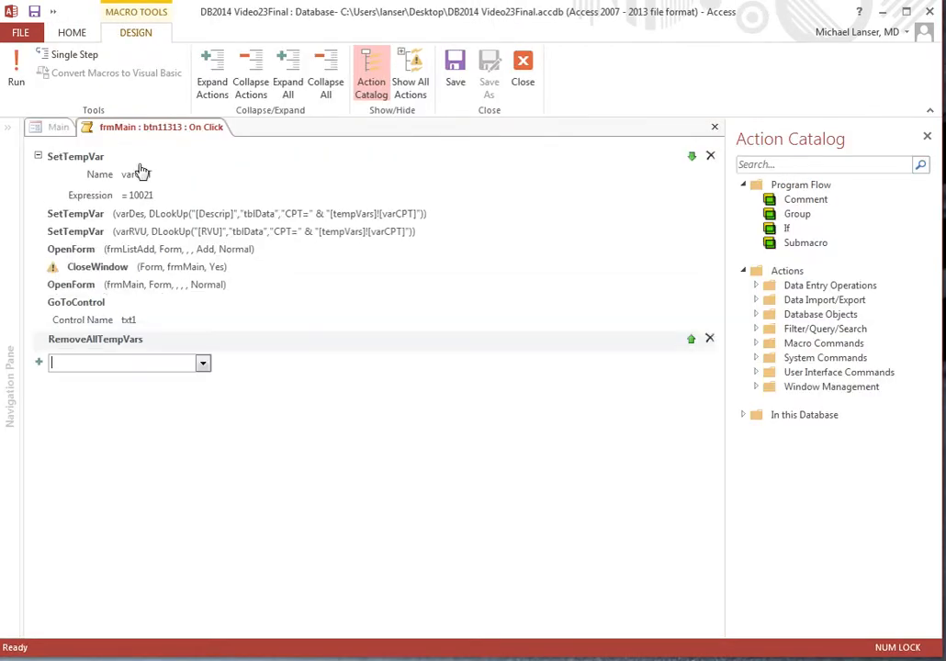
- Set the varCPT expression to 11313 in the button's macro, then save and close the macro
click(99, 198)
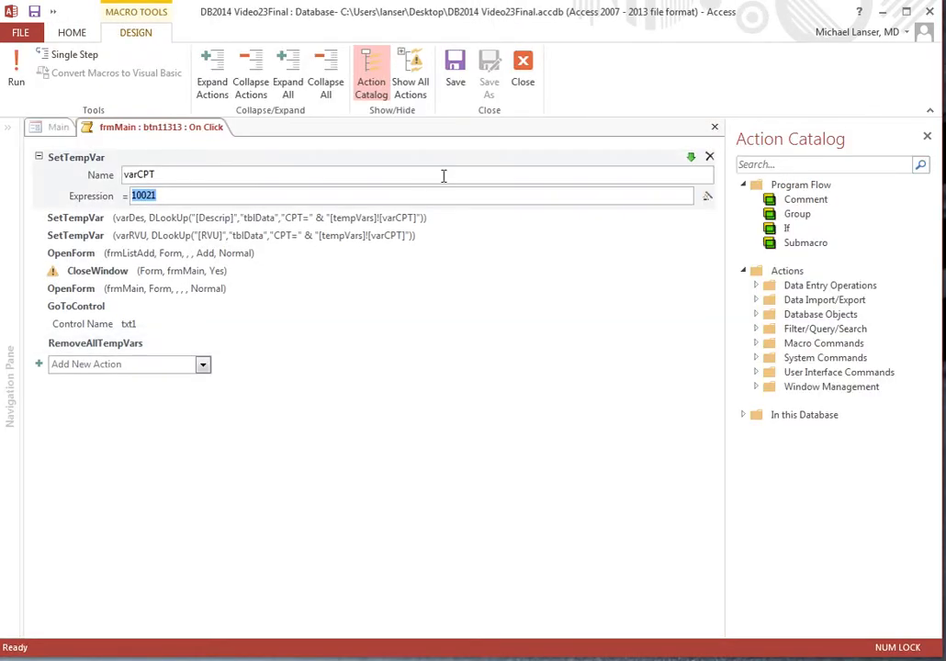
text(11313)
click(457, 73)
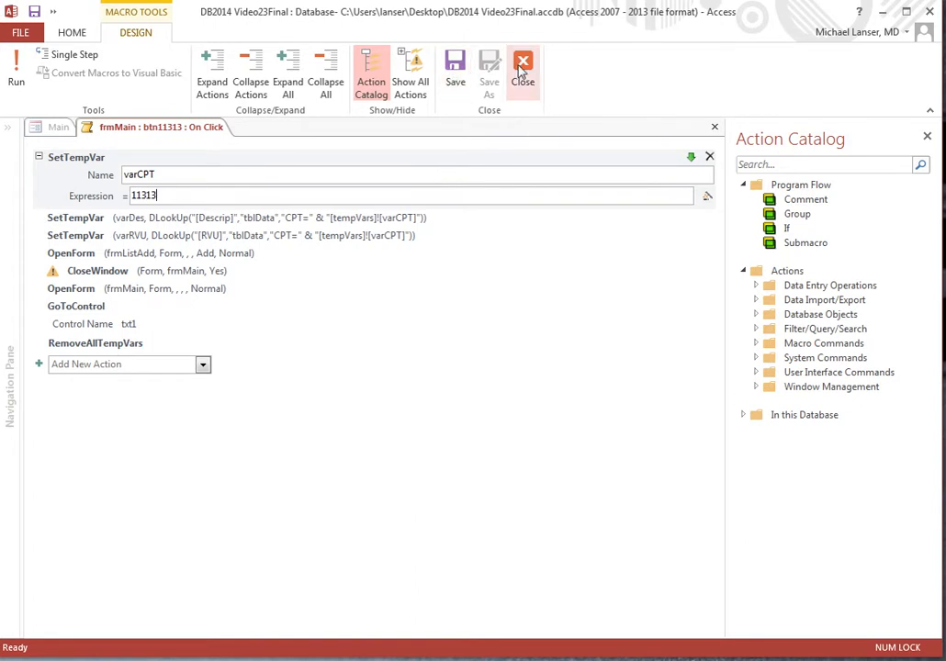
click(522, 65)
- Switch the main form to Form View and test all eight Office Shave Biopsy buttons in order, 11305–11308 and 11310–11313
right_click(60, 58)
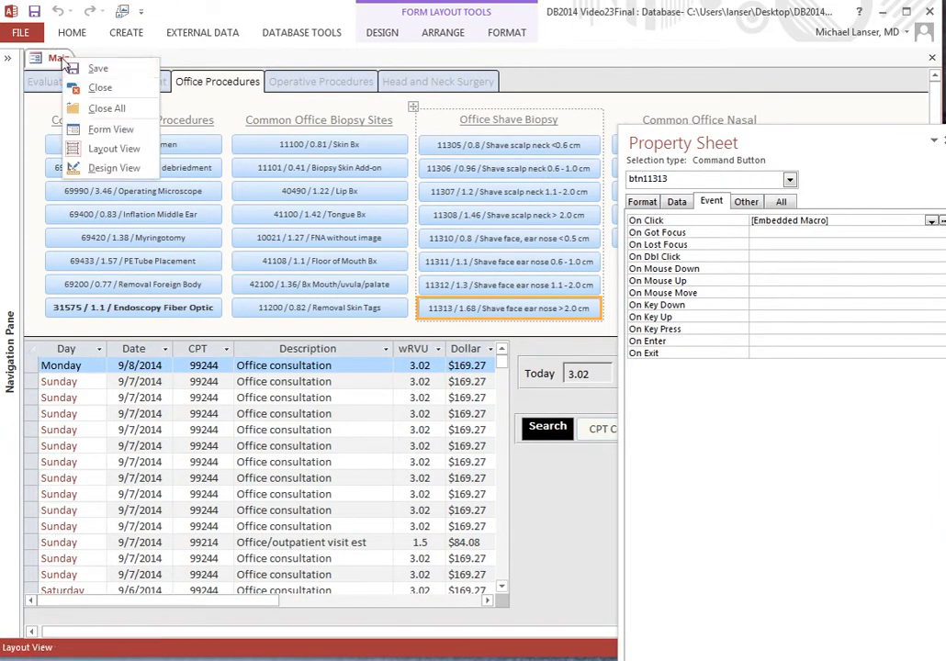
click(108, 130)
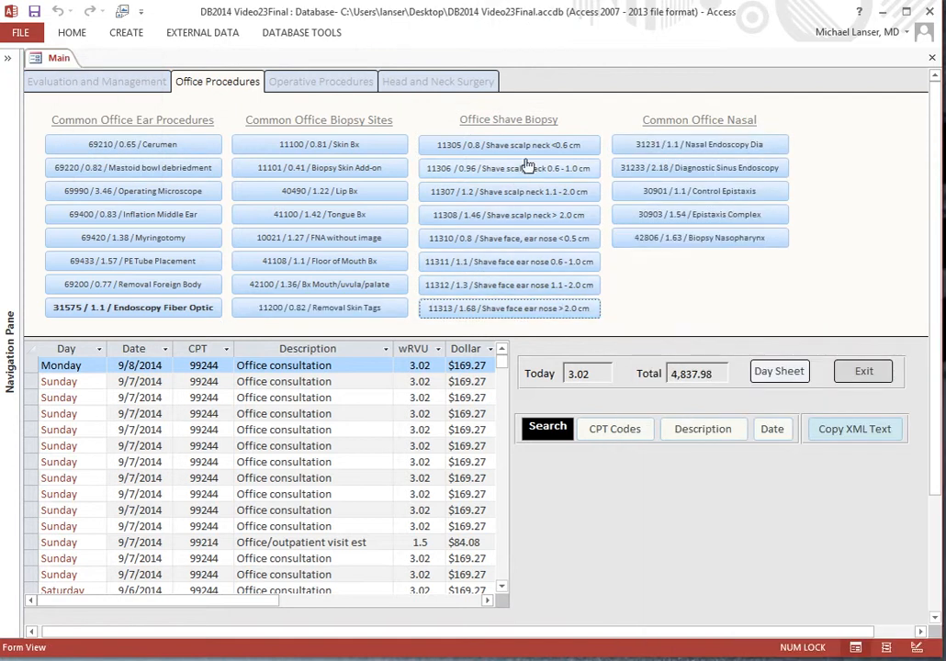
click(463, 149)
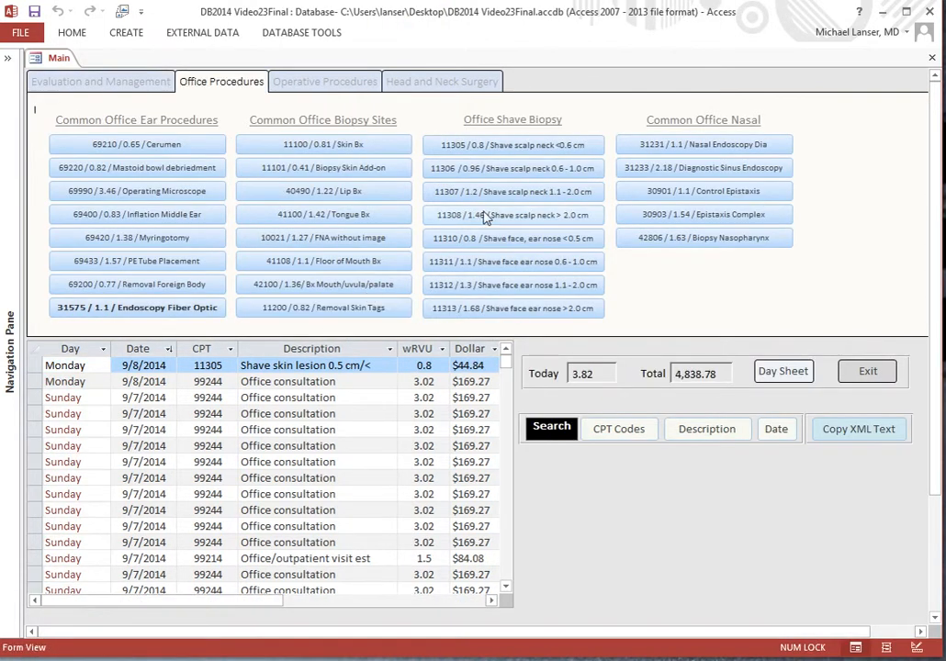
click(490, 173)
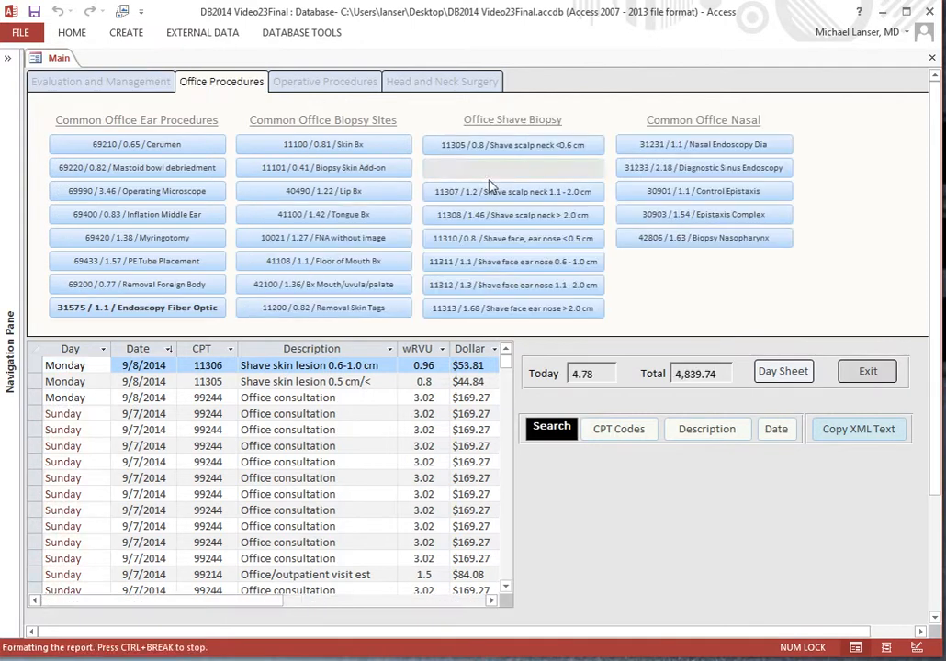
click(486, 197)
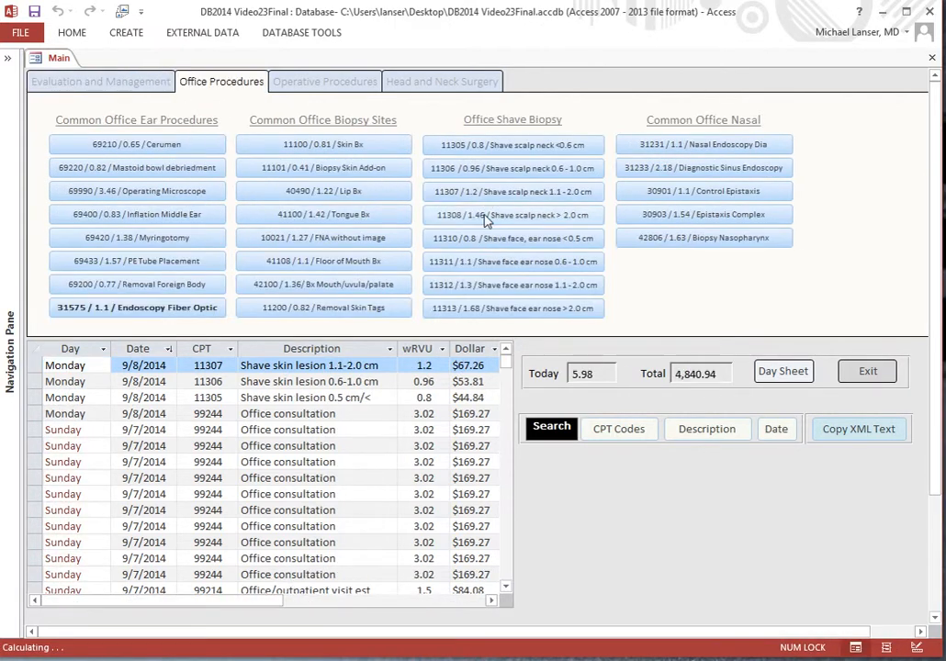
click(487, 221)
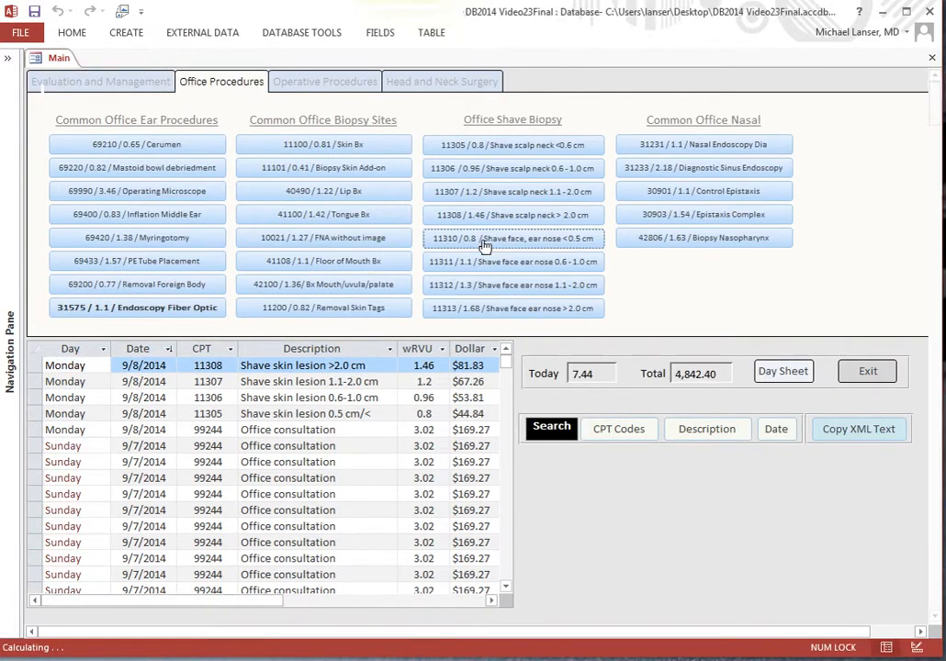
click(485, 240)
click(482, 262)
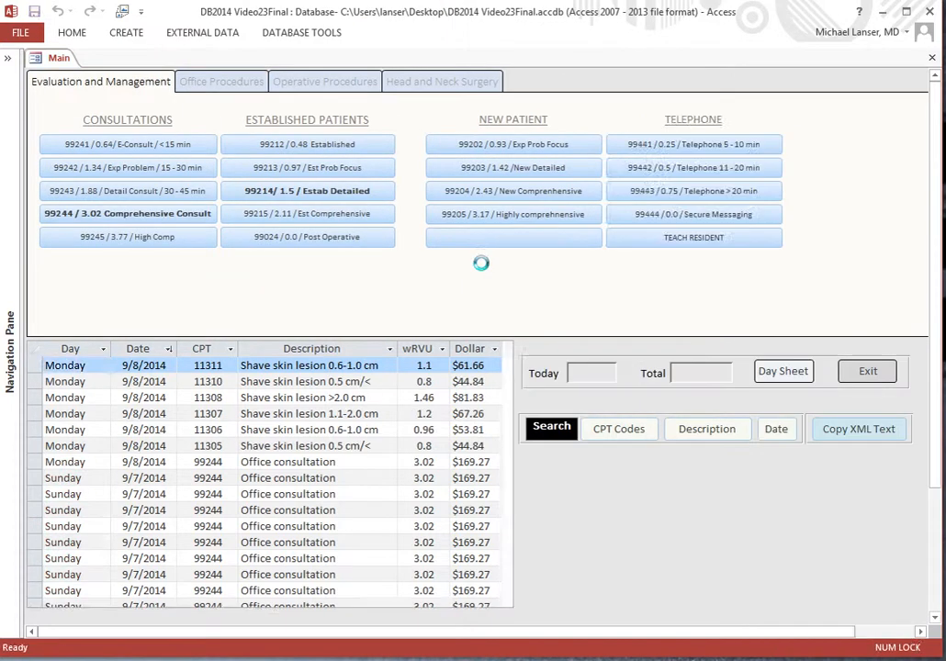
click(479, 289)
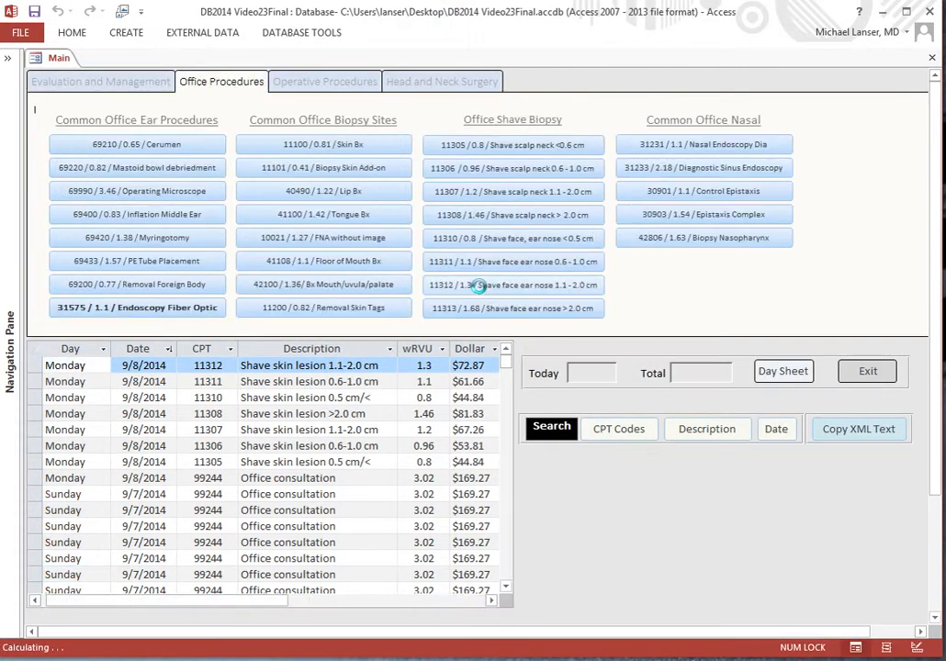
click(464, 311)
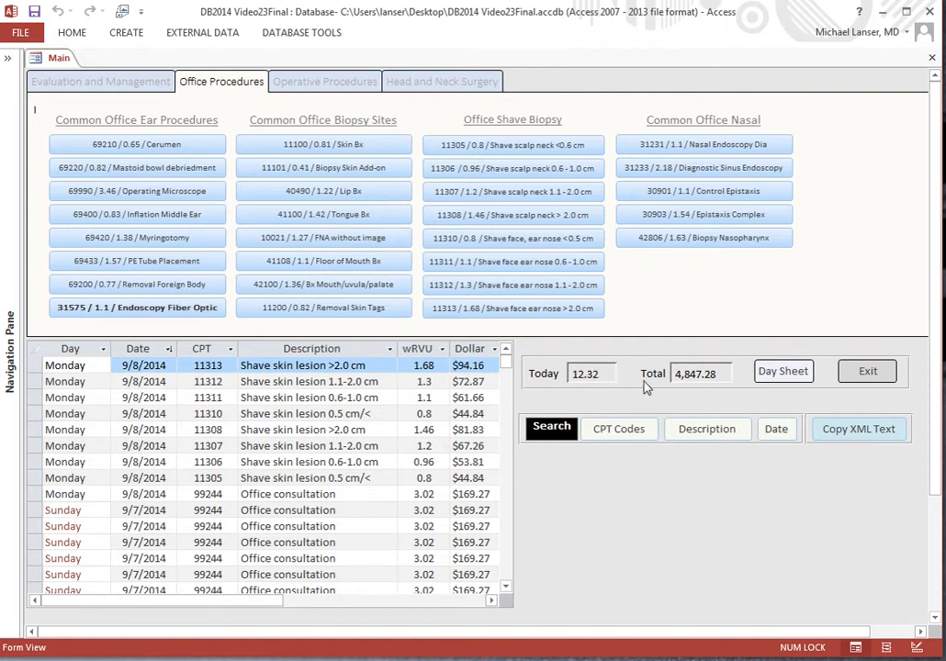
- Open the Day Sheet to check the day's shave biopsy entries, then close it
click(783, 372)
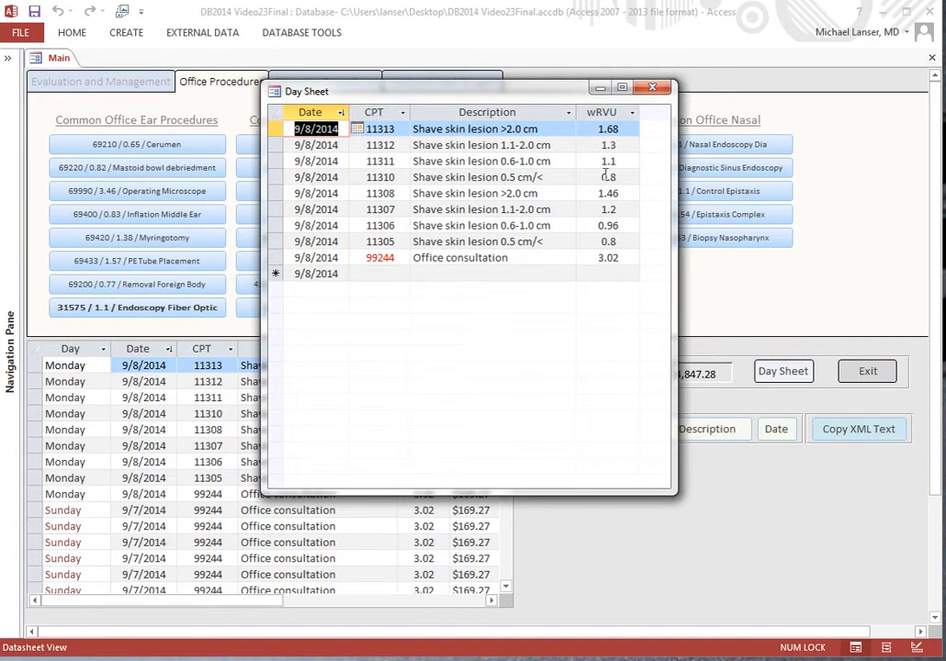
click(652, 87)
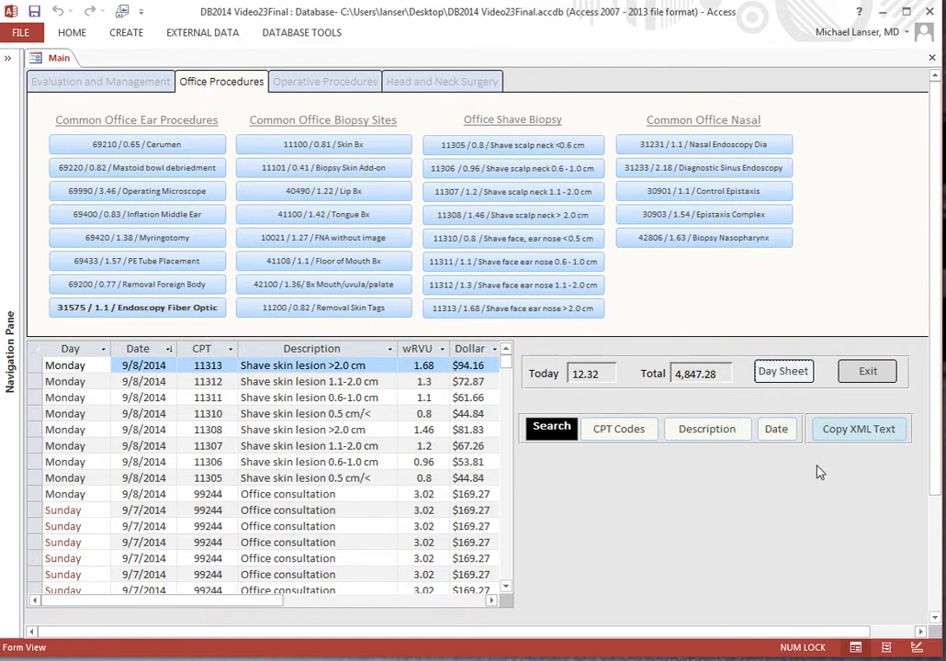